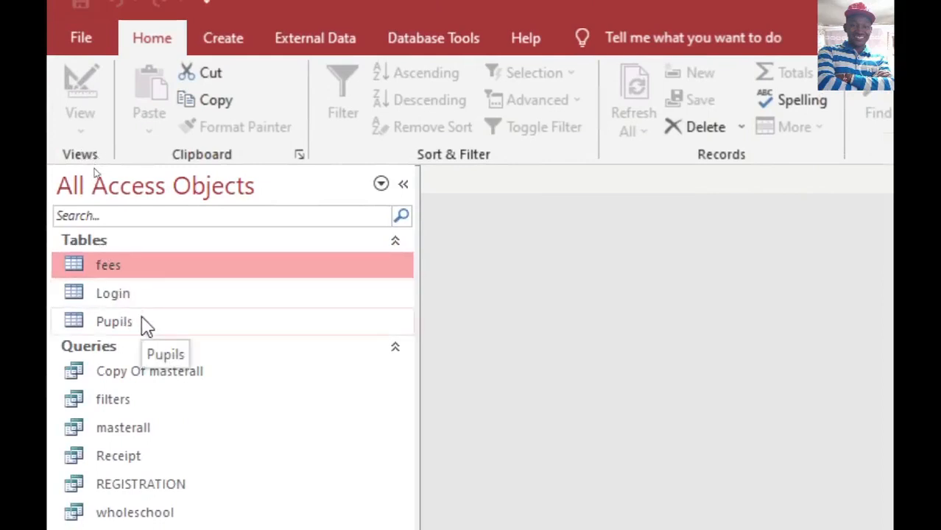
- Open the Pupils table in Design View
left_click(145, 325)
right_click(143, 325)
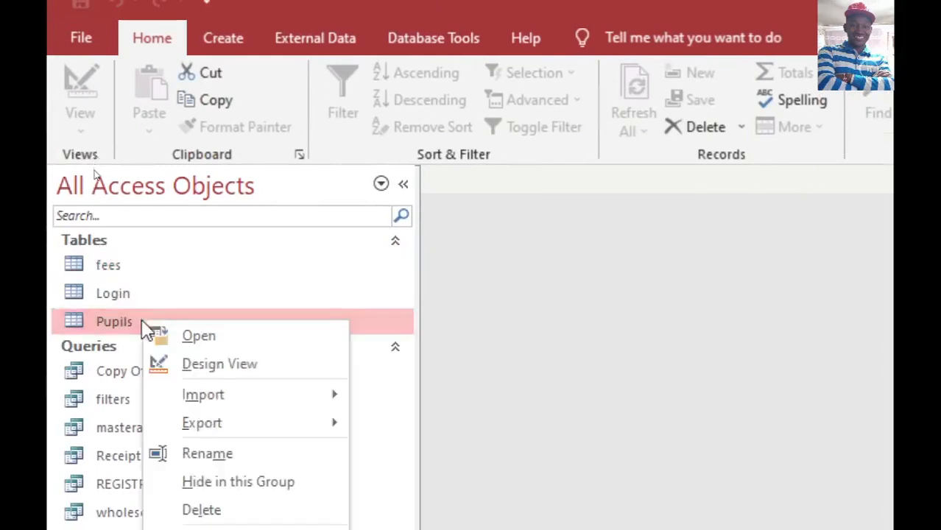
left_click(234, 368)
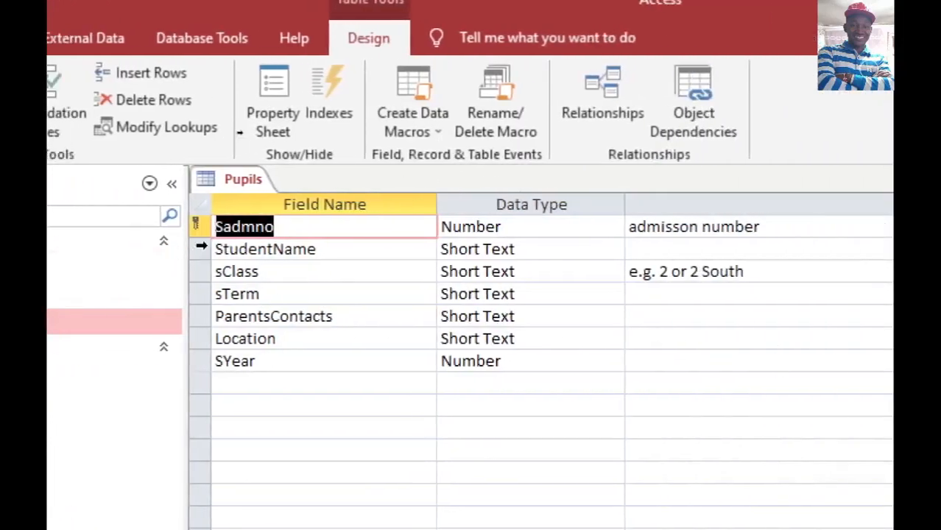
- Go through the Pupils table's fields one by one, from Sadmno down to SYear
left_click(197, 228)
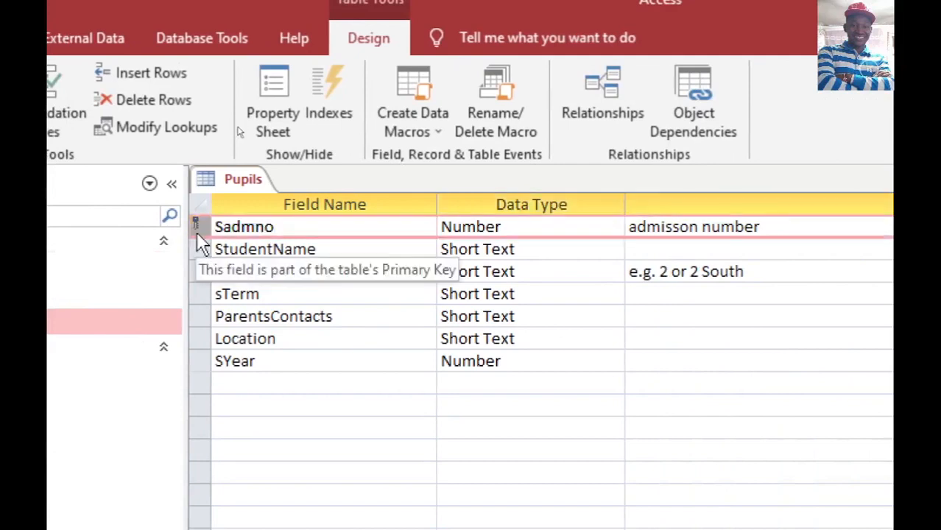
left_click(196, 250)
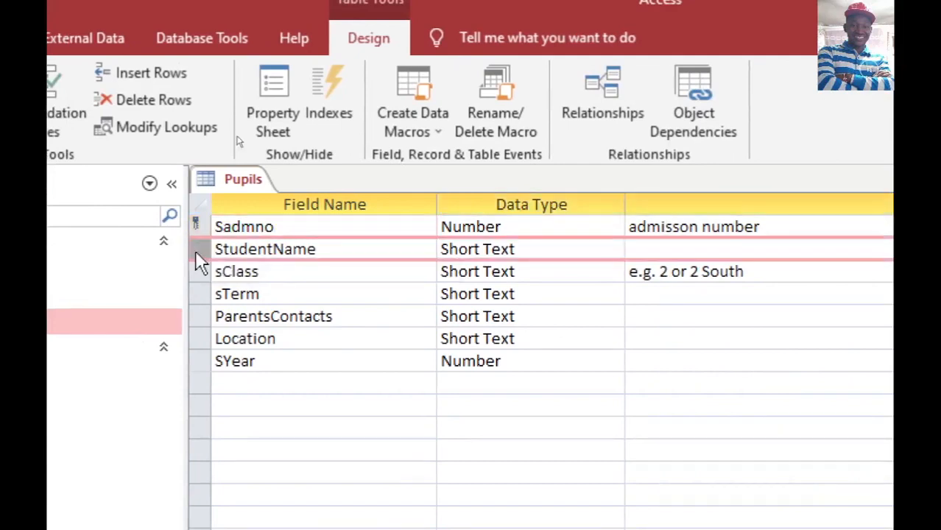
left_click(200, 270)
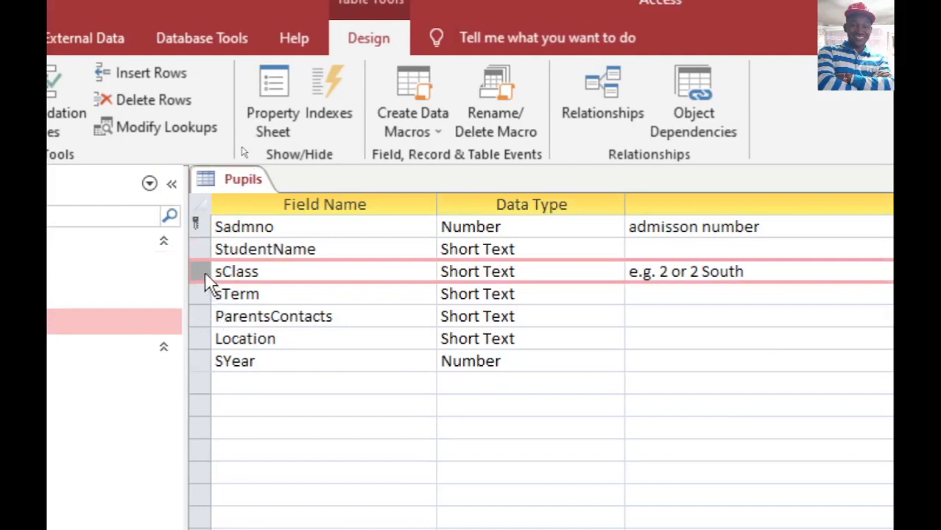
left_click(204, 298)
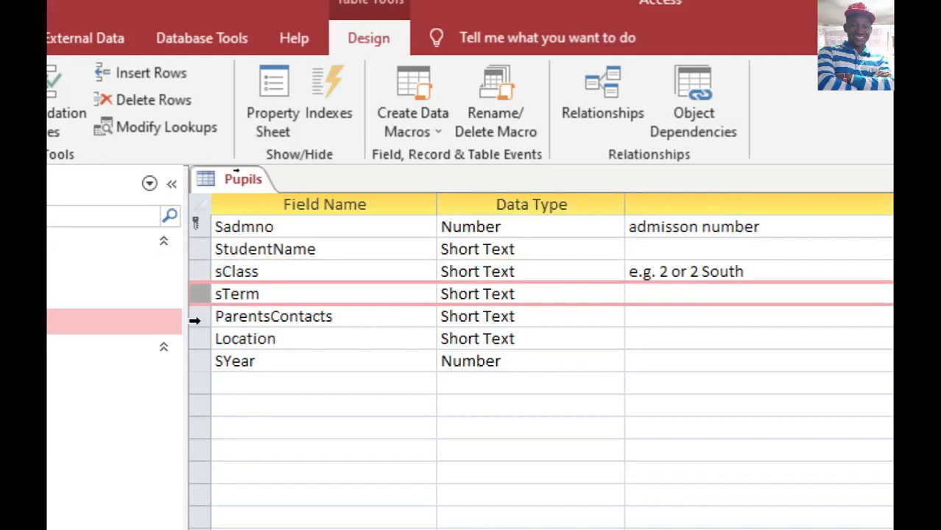
left_click(193, 319)
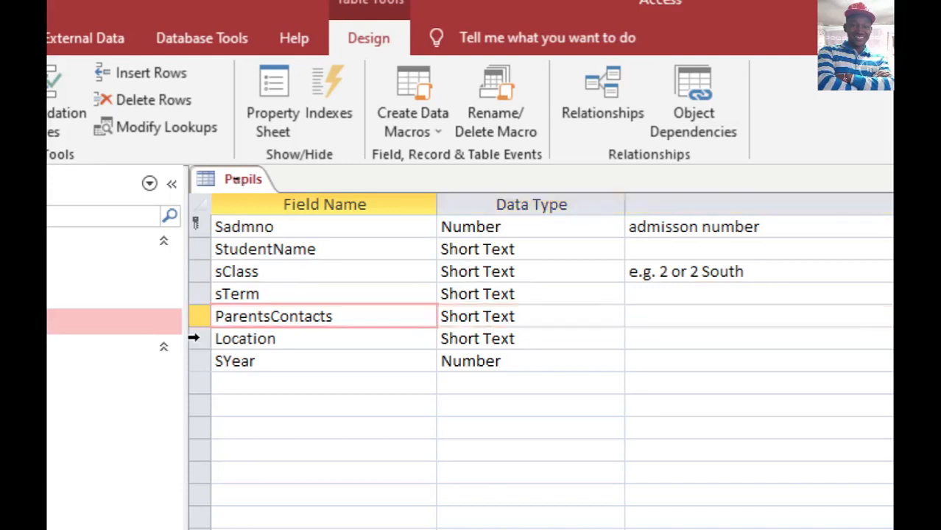
left_click(197, 344)
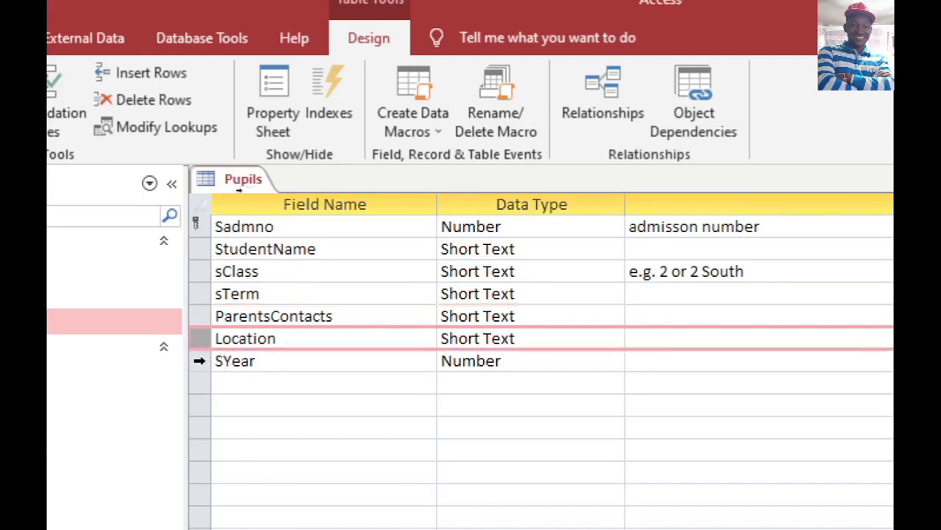
left_click(199, 361)
- Add the description "e.g. 2021" to the SYear field and "e.g. the city or the town" to the Location field
left_click(653, 359)
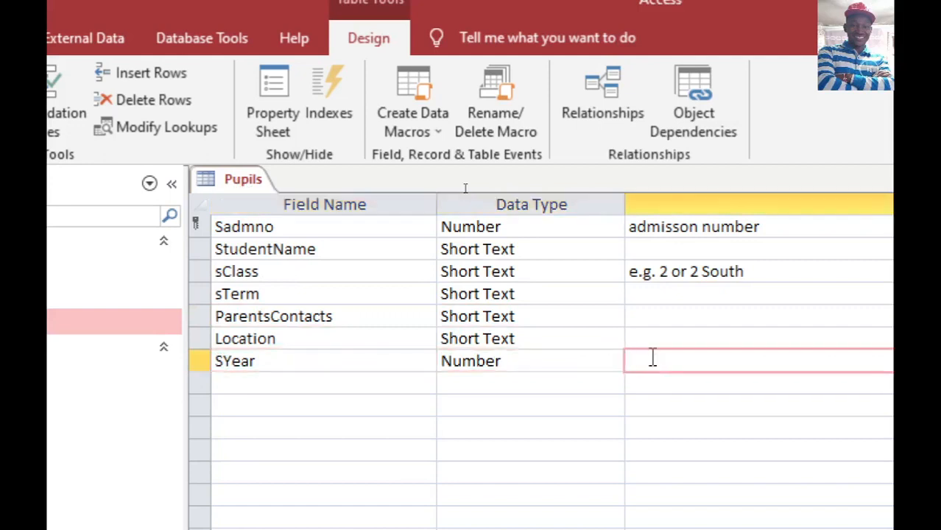
type("e.g. 202")
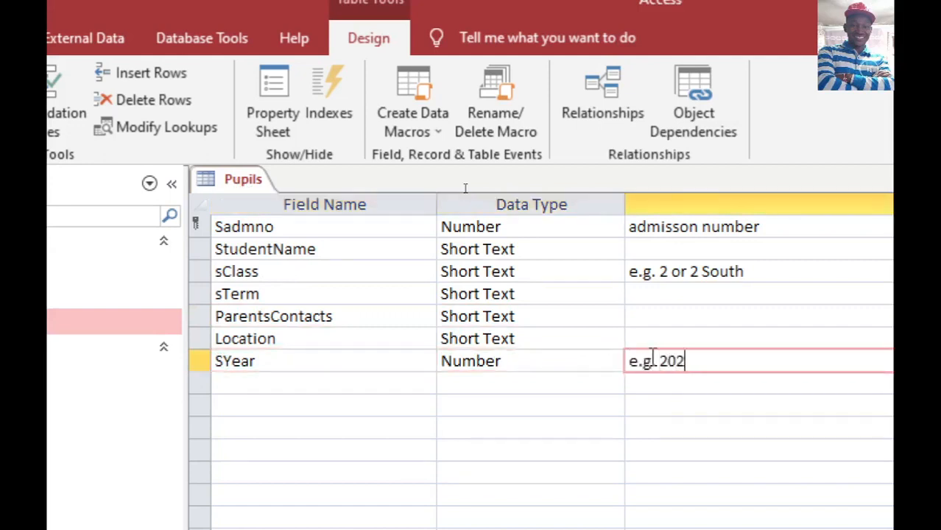
type("1")
left_click(664, 340)
type("e.g.")
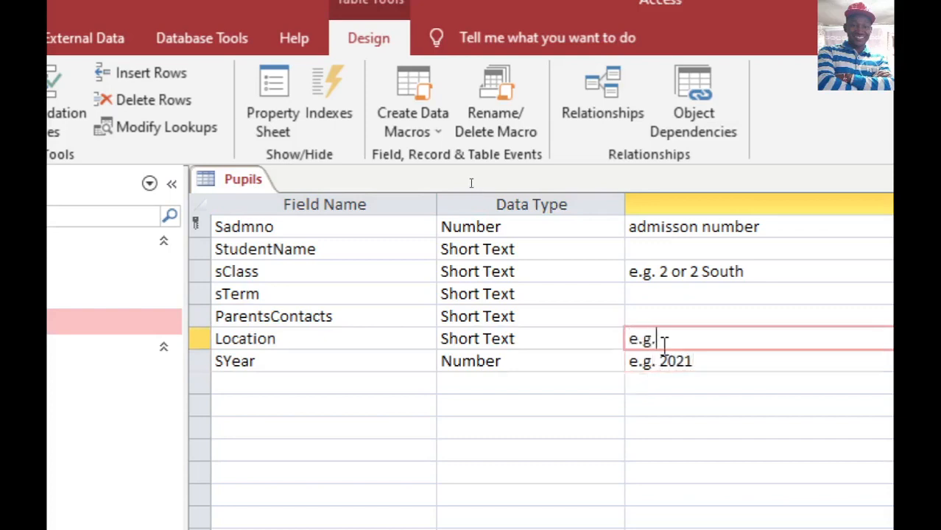
type(" the city or ")
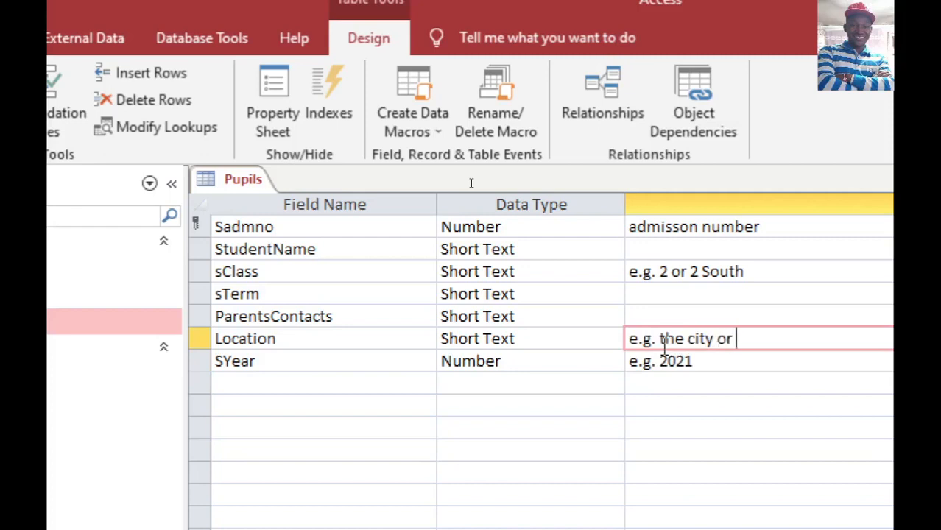
type("the town")
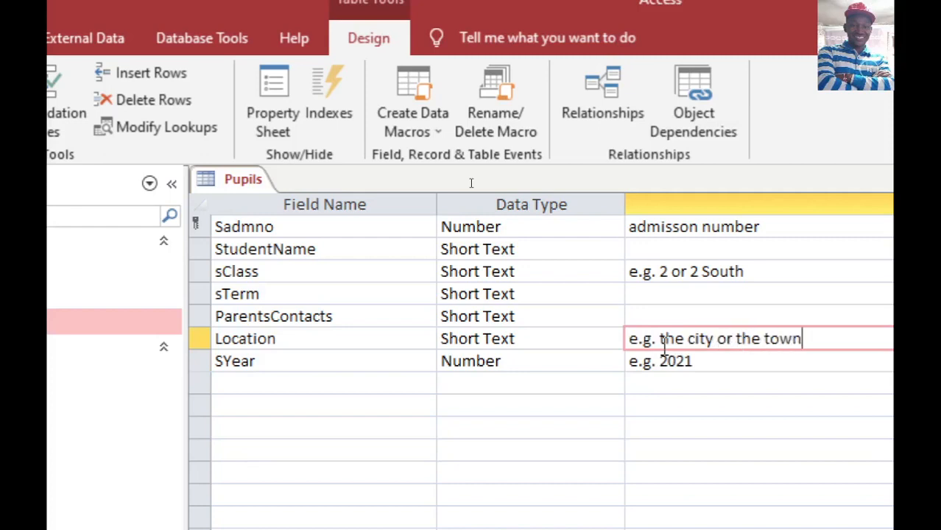
- Enter "term 1.ter" as the description of the sTerm field
left_click(651, 275)
left_click(648, 309)
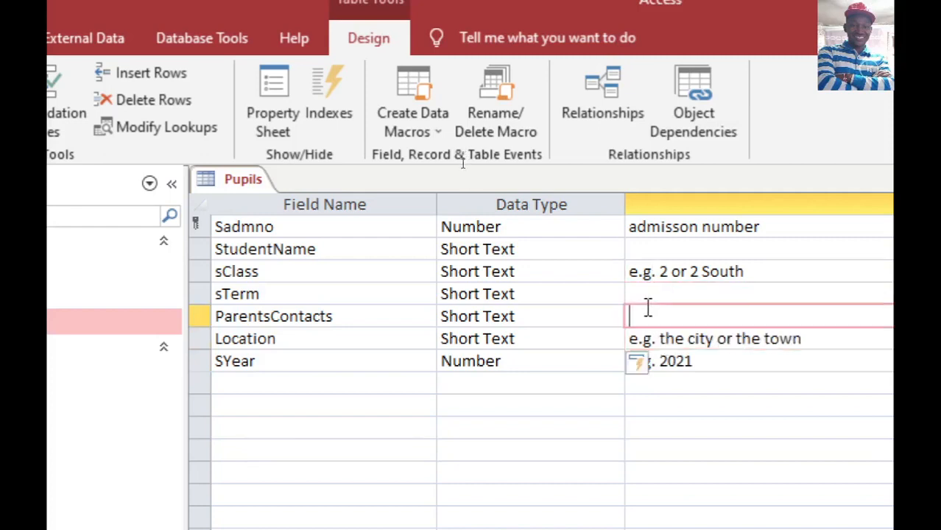
left_click(648, 294)
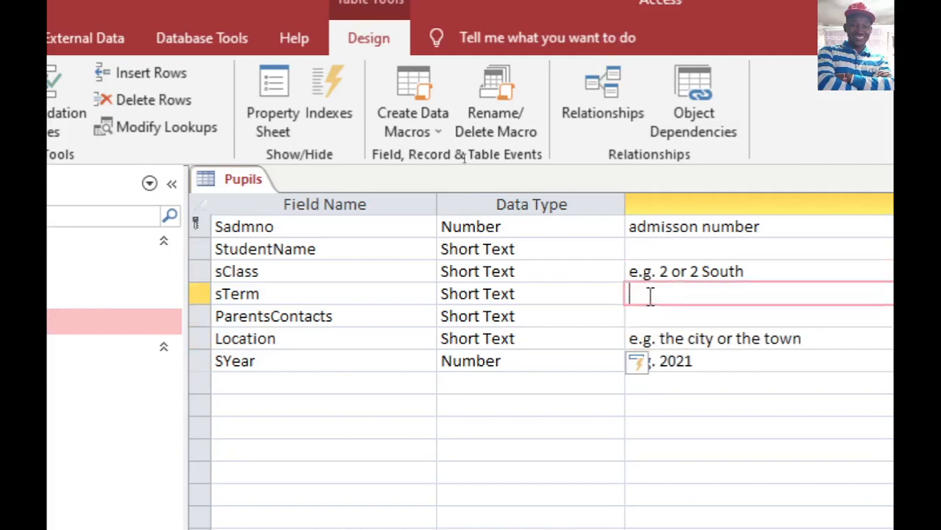
type("term ")
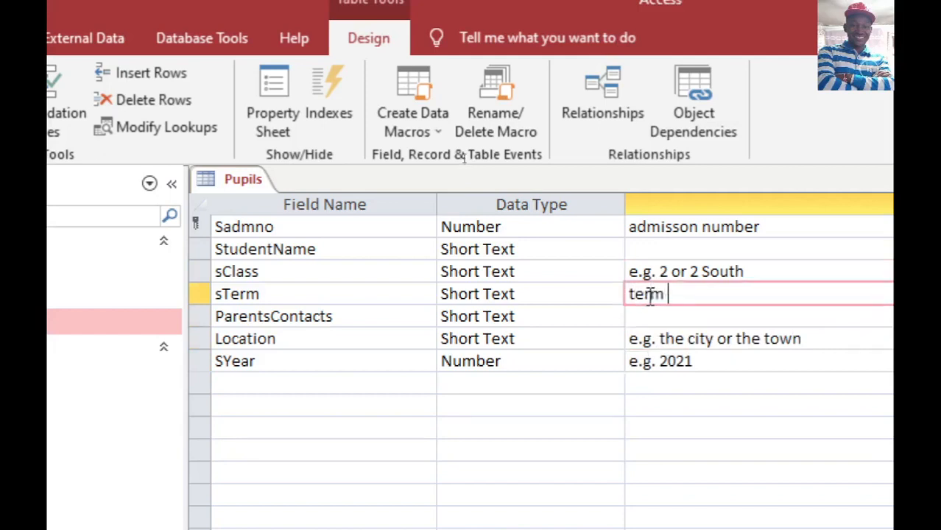
type("1.ter")
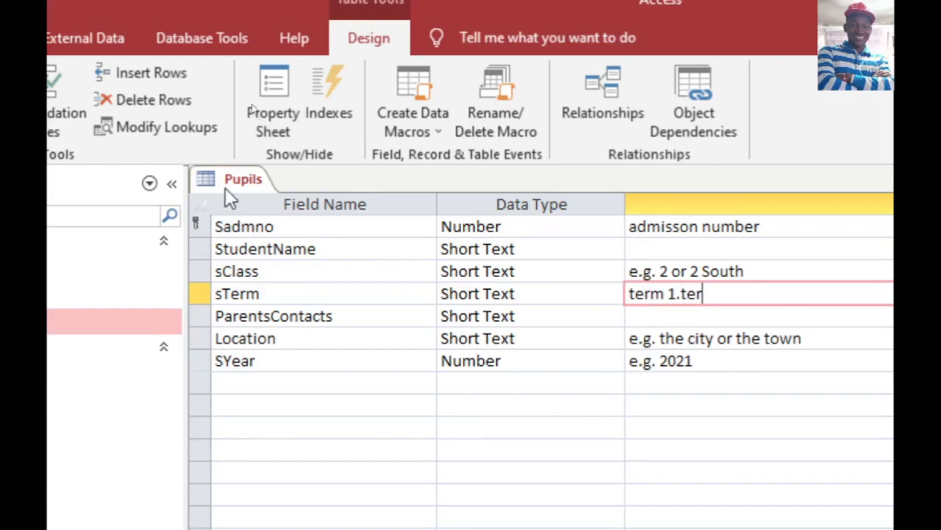
- Close the Pupils table and save its design changes
right_click(230, 185)
left_click(267, 227)
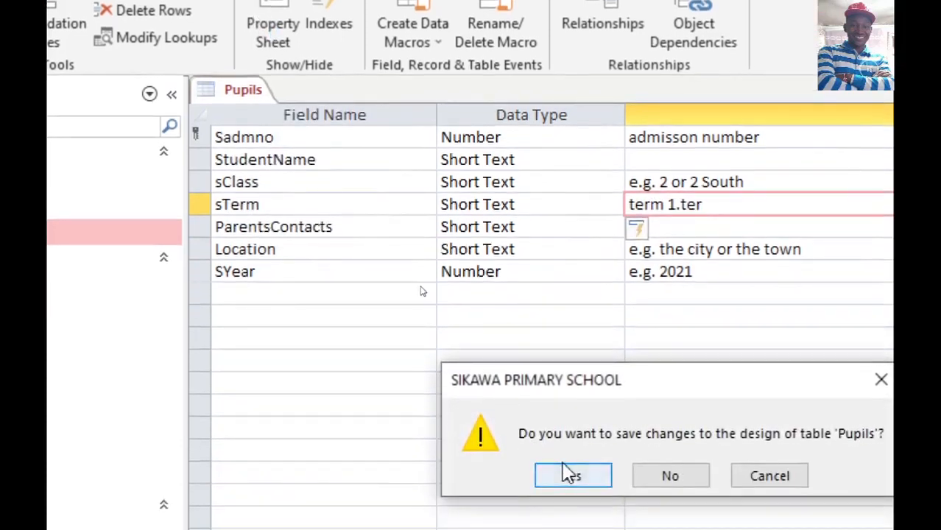
left_click(569, 472)
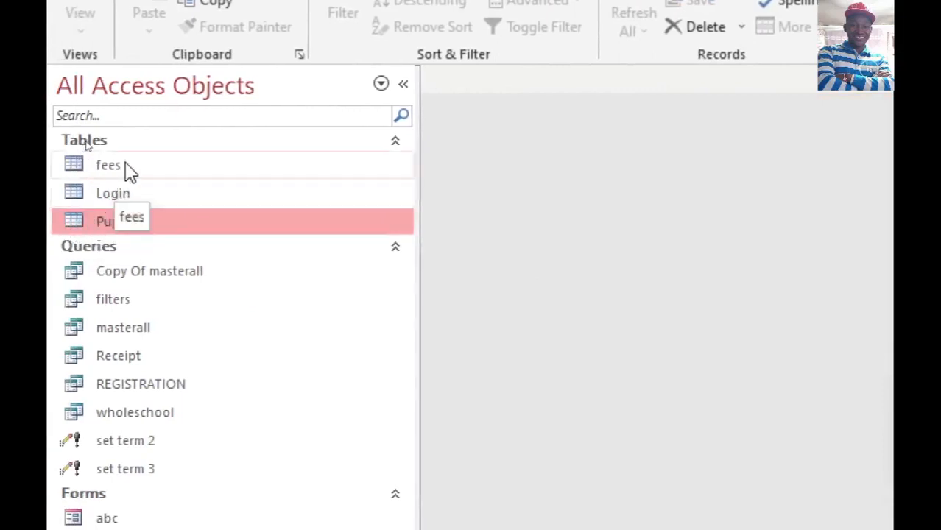
- Open the fees table in Design View
right_click(131, 170)
left_click(189, 206)
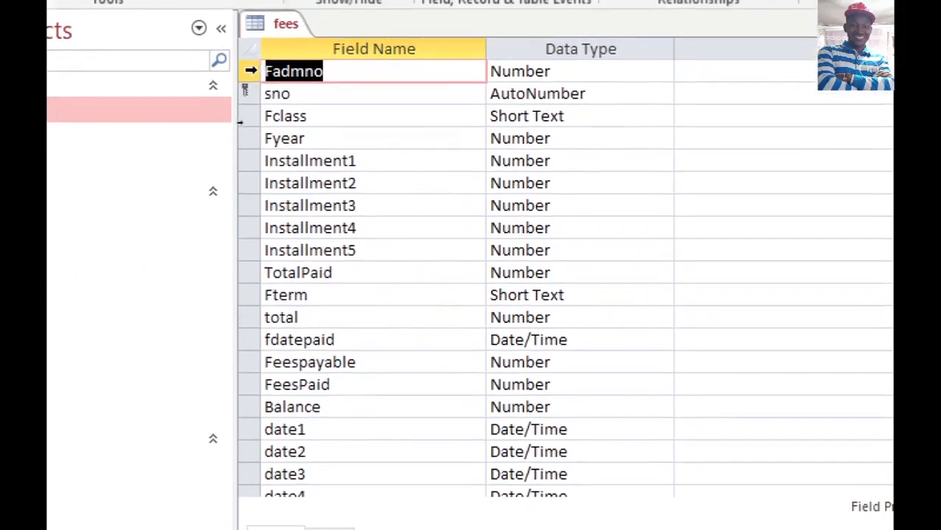
- Go through the fees table's fields from Fadmno down to Fterm, including the installment and TotalPaid fields
left_click(250, 71)
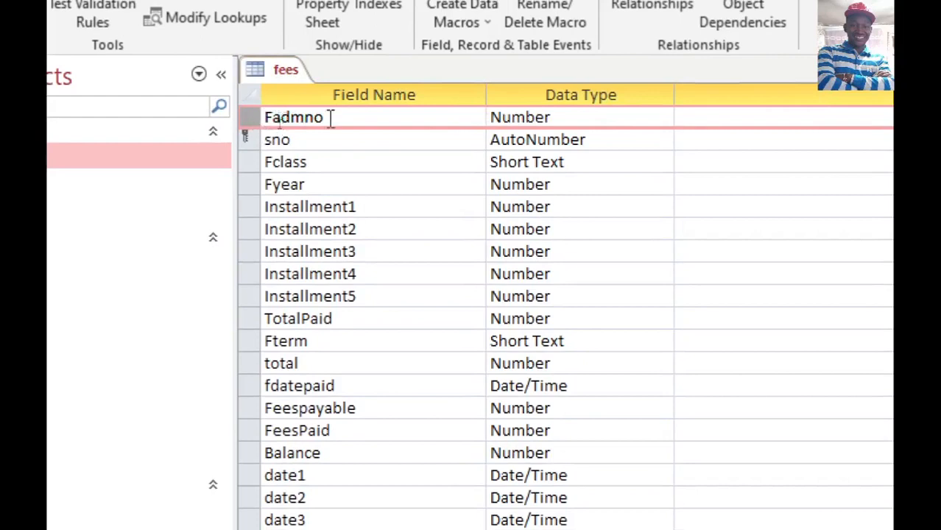
left_click(249, 140)
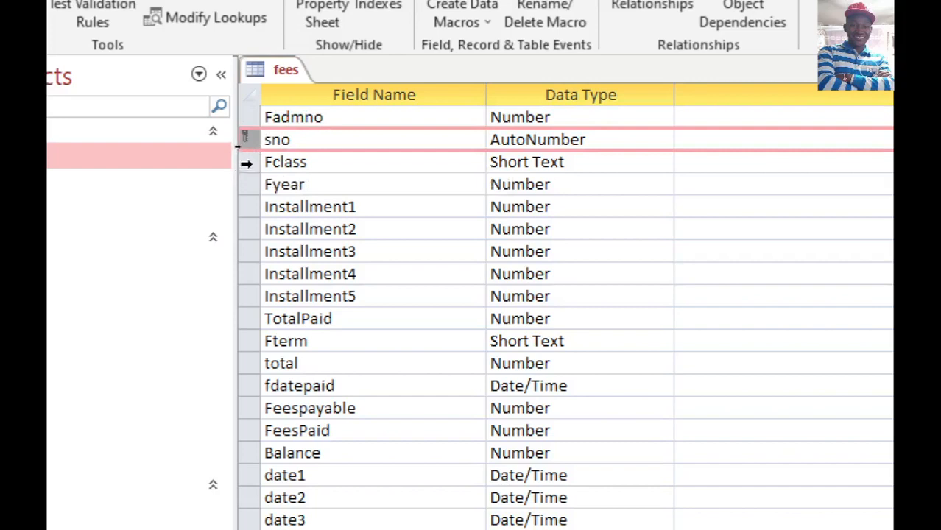
left_click(247, 164)
left_click(248, 168)
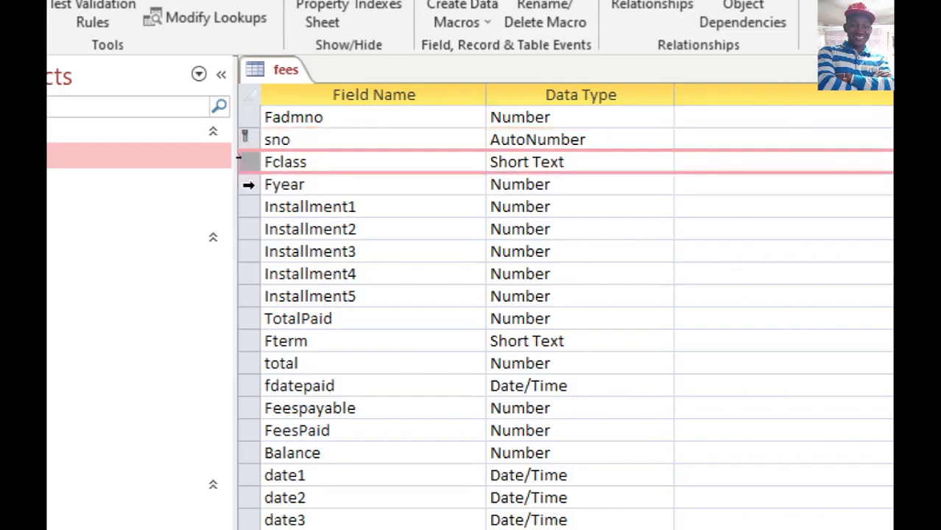
left_click(249, 184)
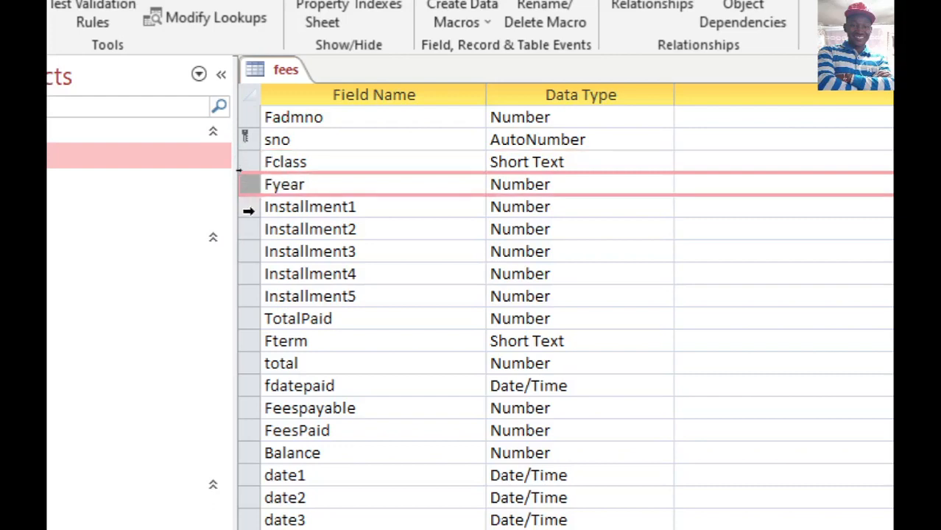
left_click(249, 209)
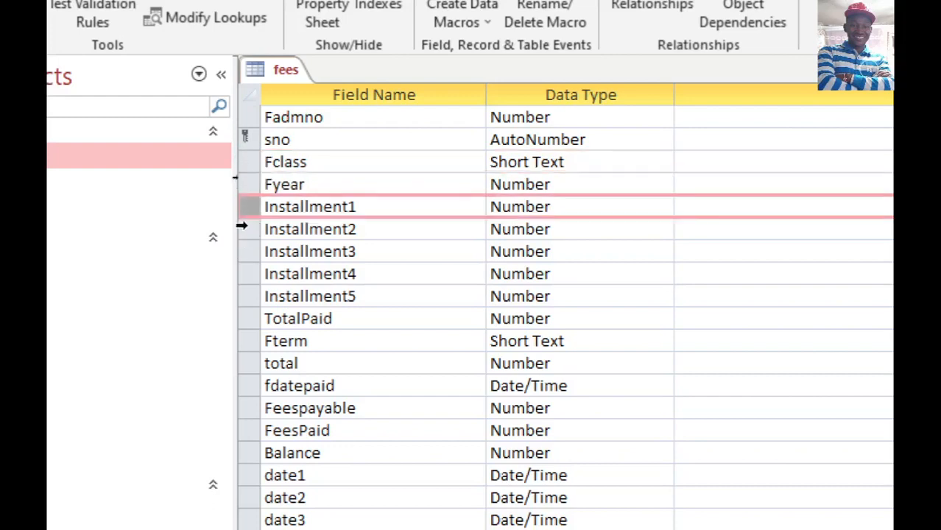
left_click(250, 297)
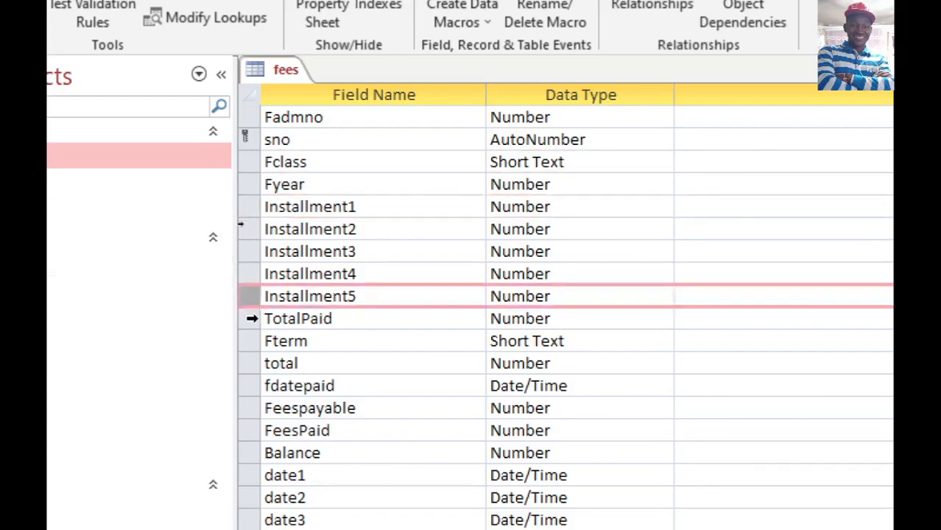
left_click(252, 318)
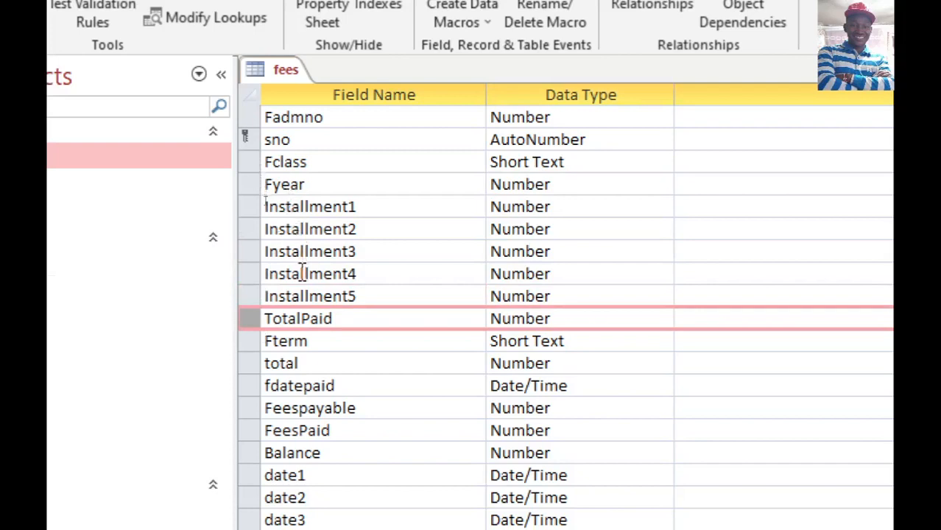
left_click(244, 342)
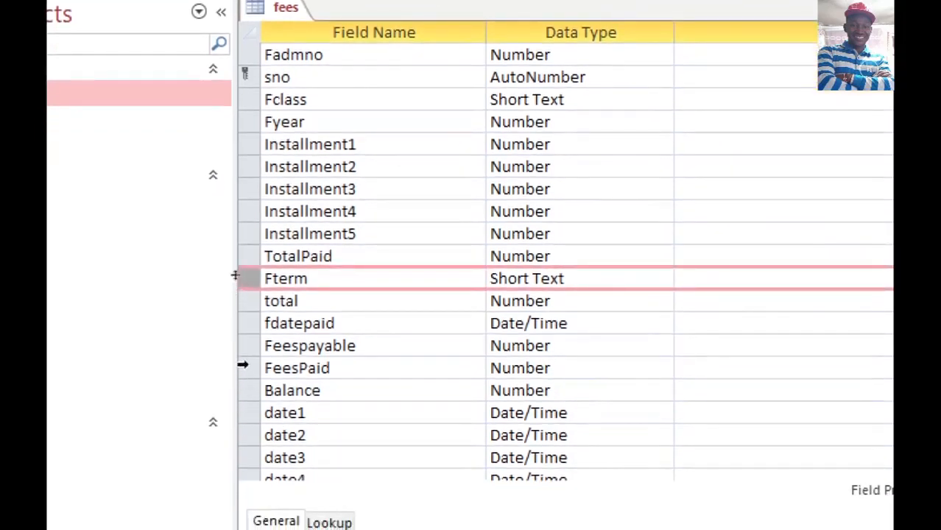
- Permanently delete the total field from the fees table
left_click(257, 300)
right_click(257, 303)
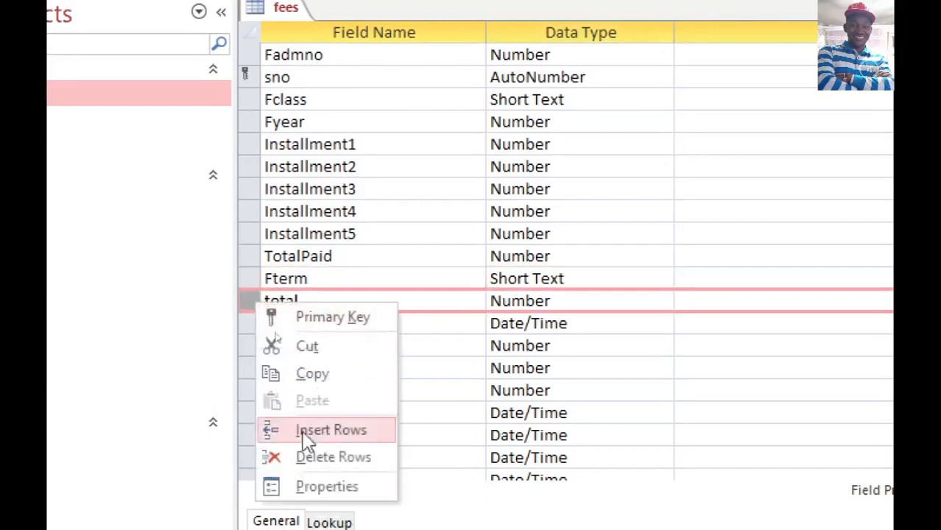
left_click(333, 442)
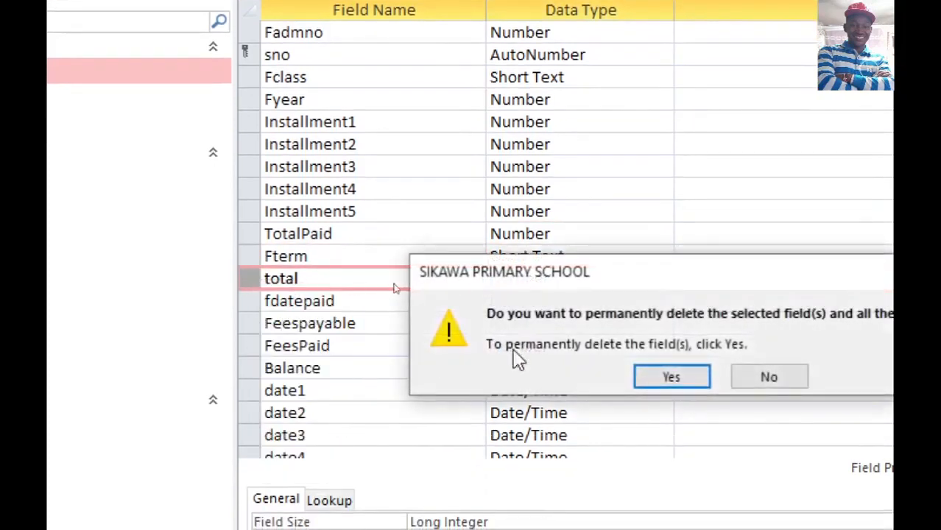
left_click(651, 388)
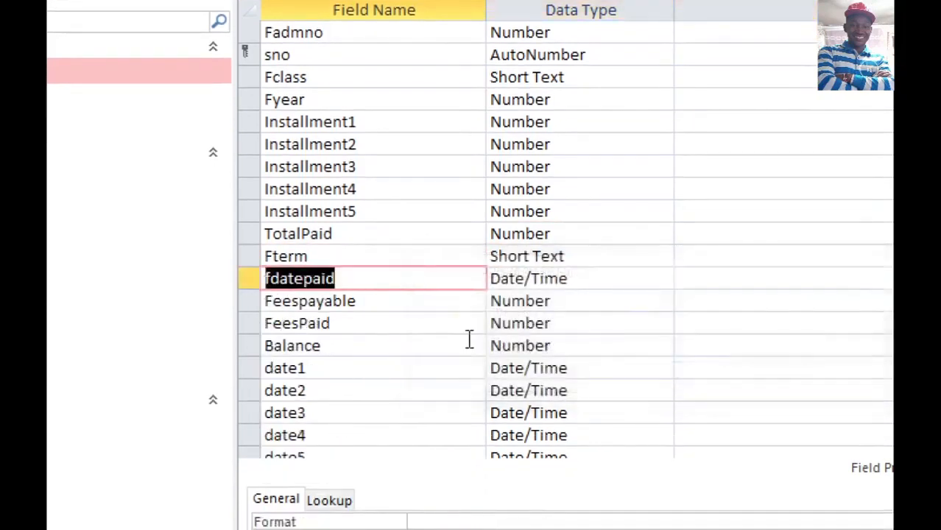
- Permanently delete the fdatepaid field from the fees table
left_click(247, 276)
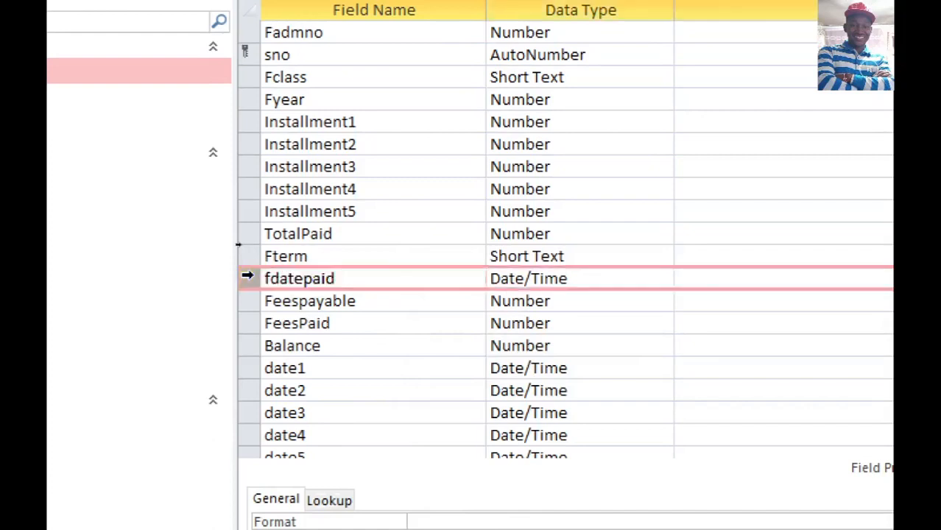
right_click(248, 277)
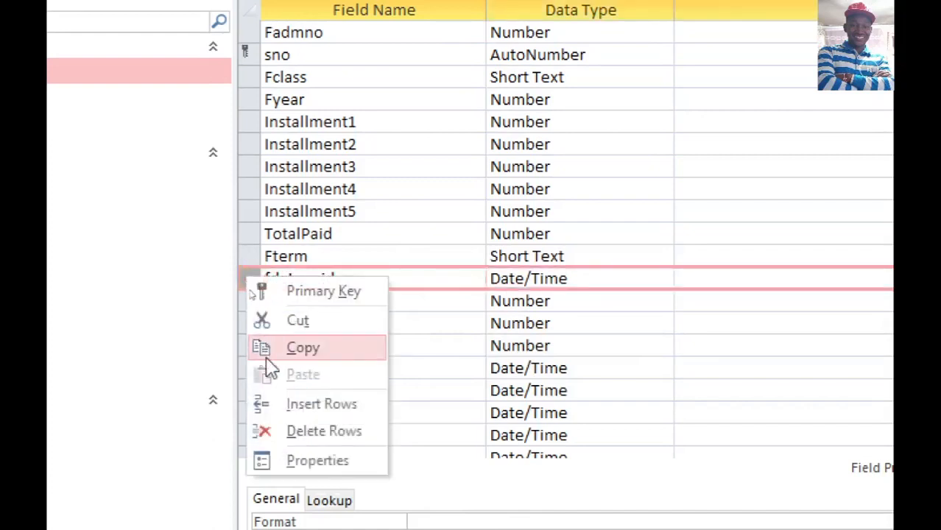
left_click(328, 433)
left_click(649, 381)
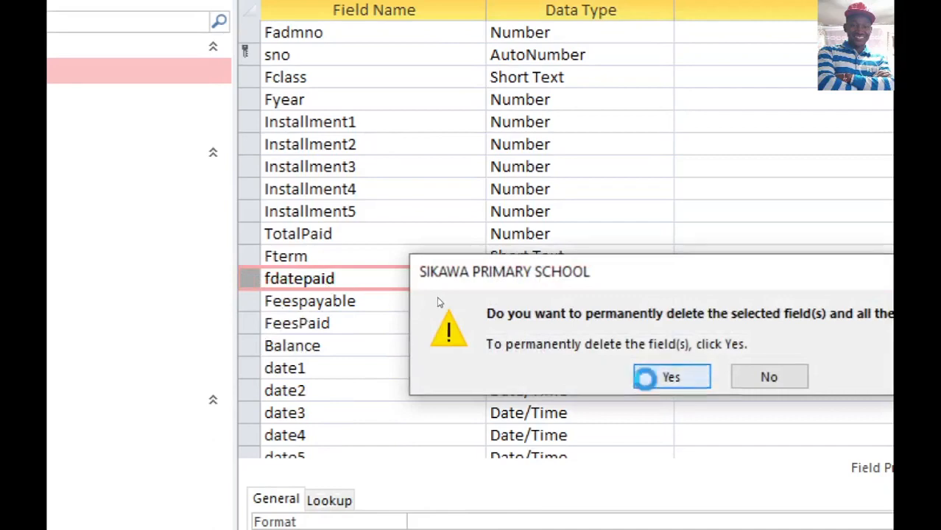
left_click(649, 382)
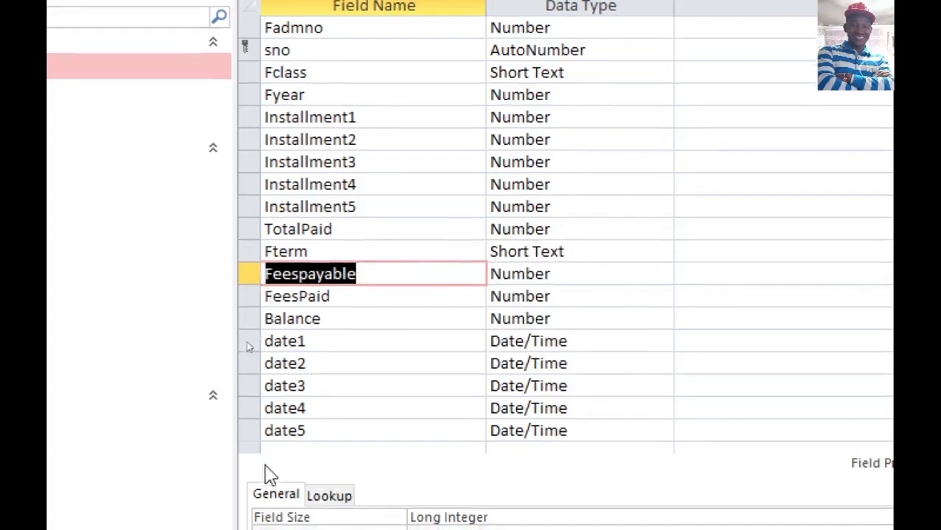
- Save the fees table design and close the table
left_click_drag(248, 116, 219, 208)
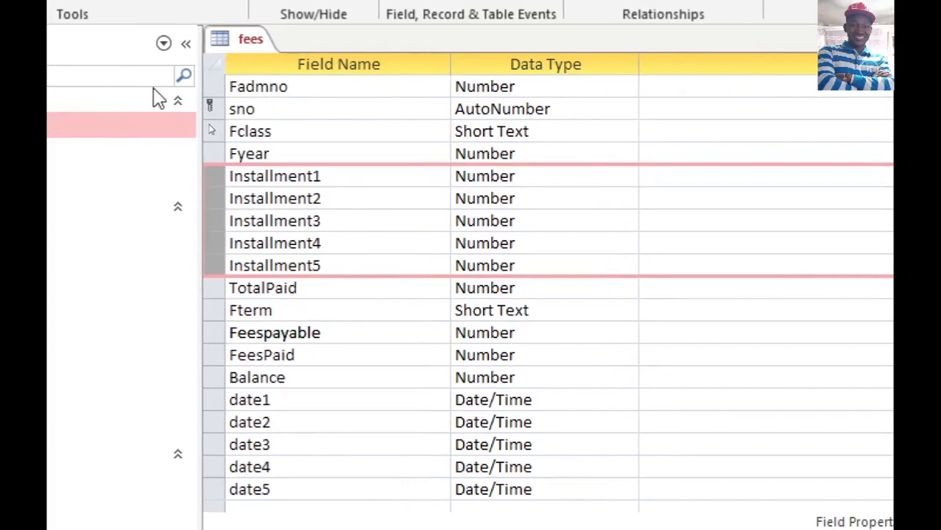
right_click(250, 40)
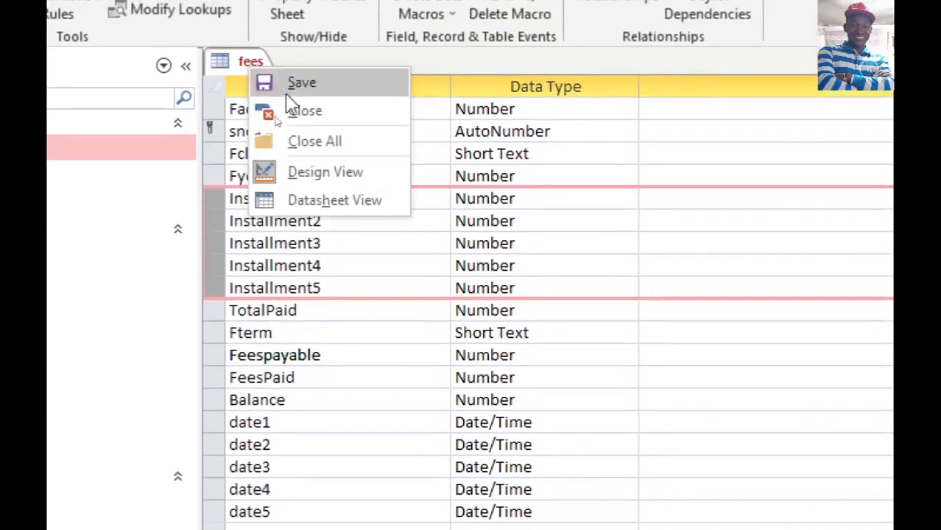
left_click(308, 87)
right_click(248, 63)
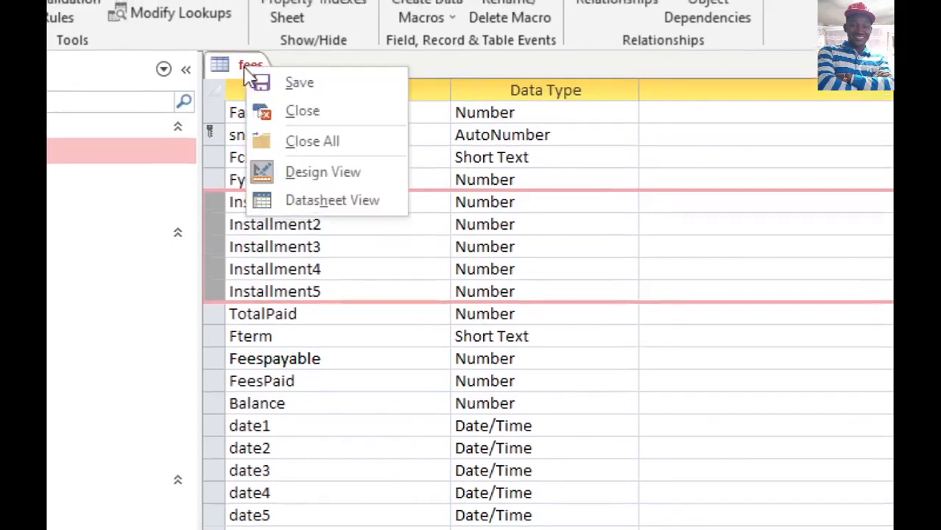
left_click(269, 111)
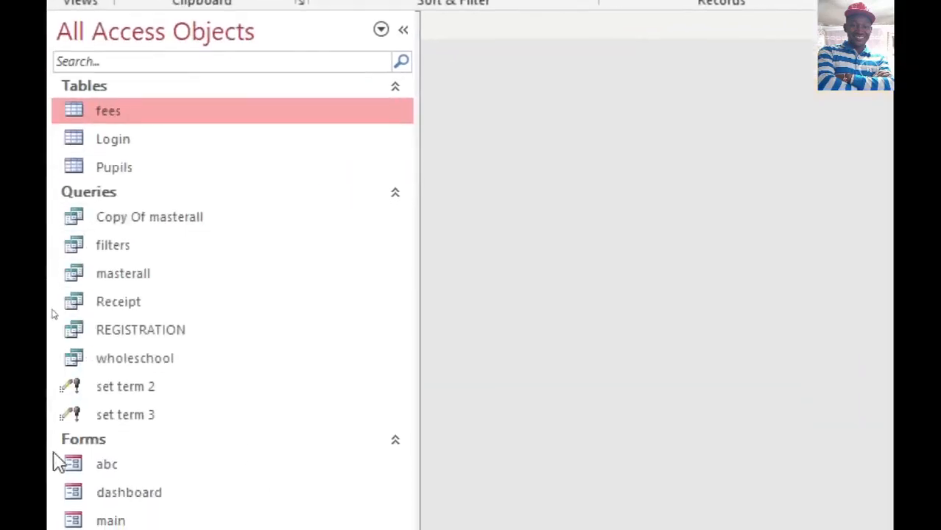
- Open the masterall query in Design View
left_click(126, 146)
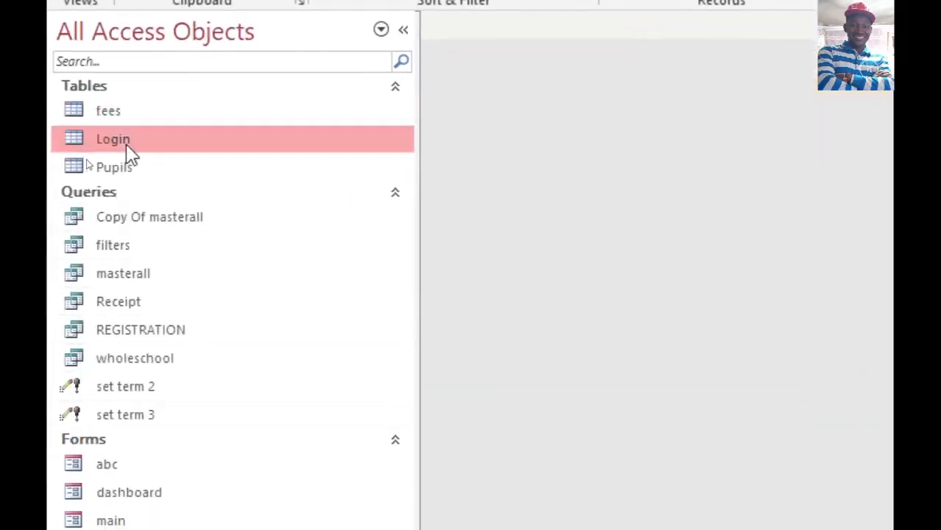
left_click(173, 115)
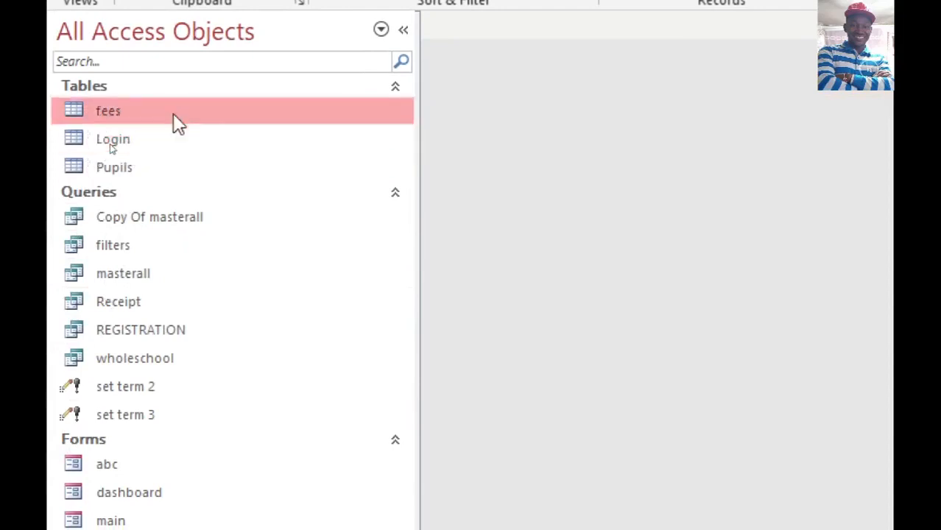
left_click(177, 174)
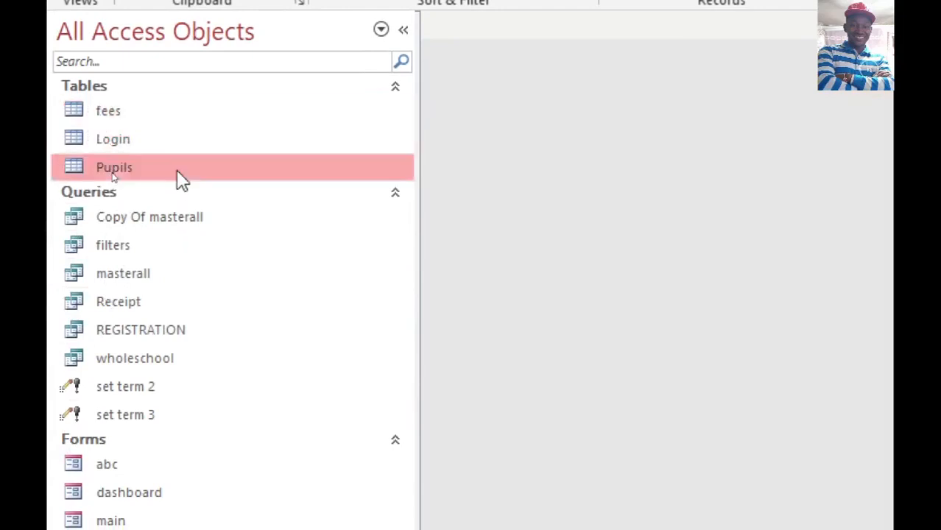
left_click(169, 272)
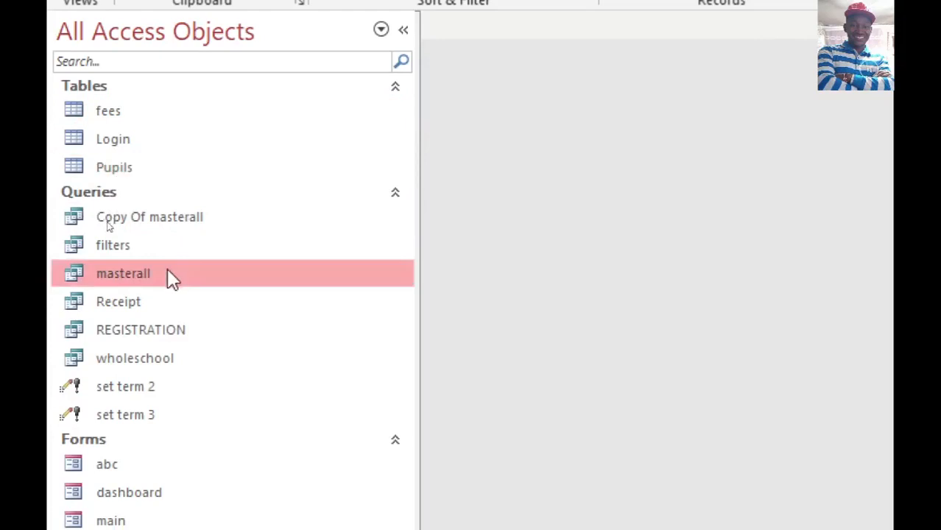
left_click(135, 112)
left_click(158, 174)
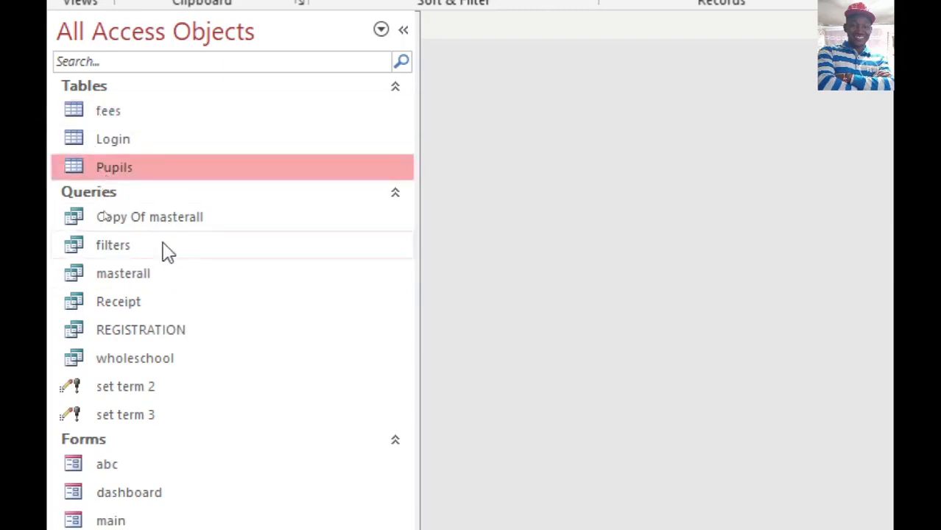
left_click(159, 272)
right_click(160, 272)
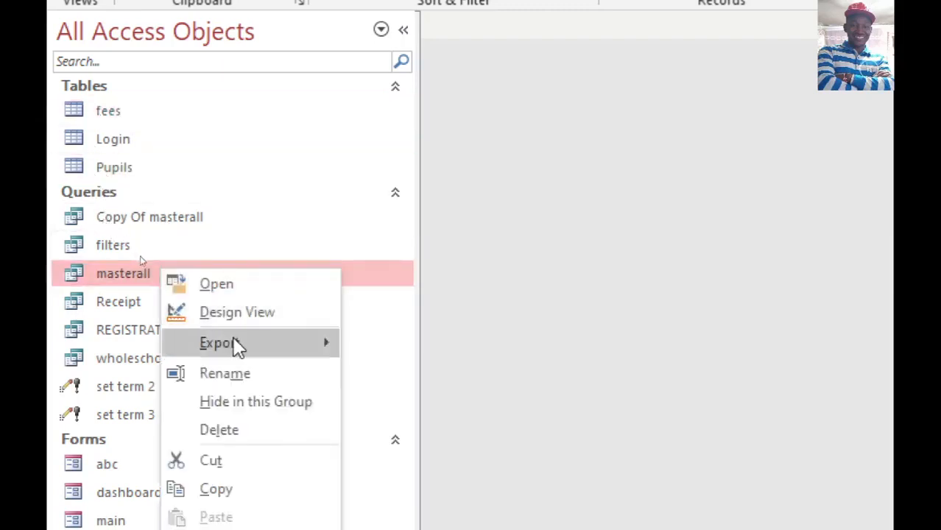
left_click(294, 315)
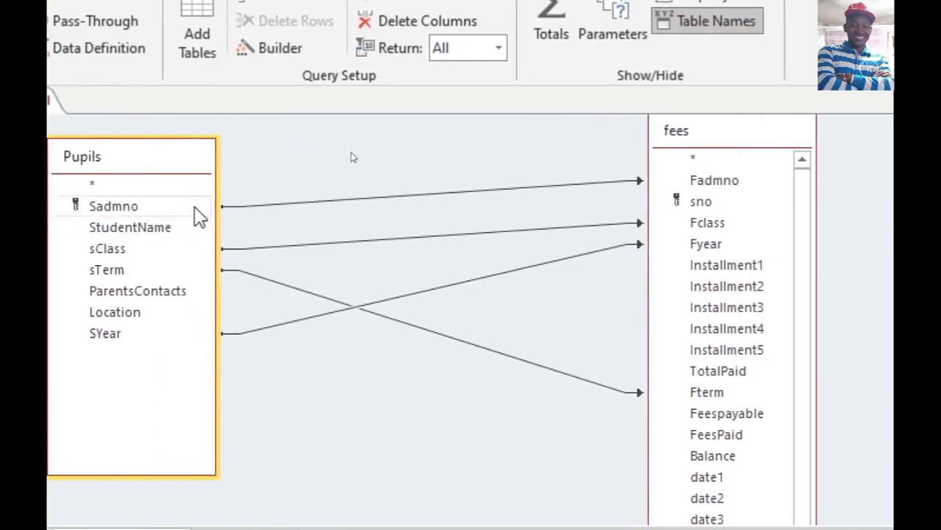
- Delete all four join lines between the Pupils and fees tables in the masterall query
left_click(330, 202)
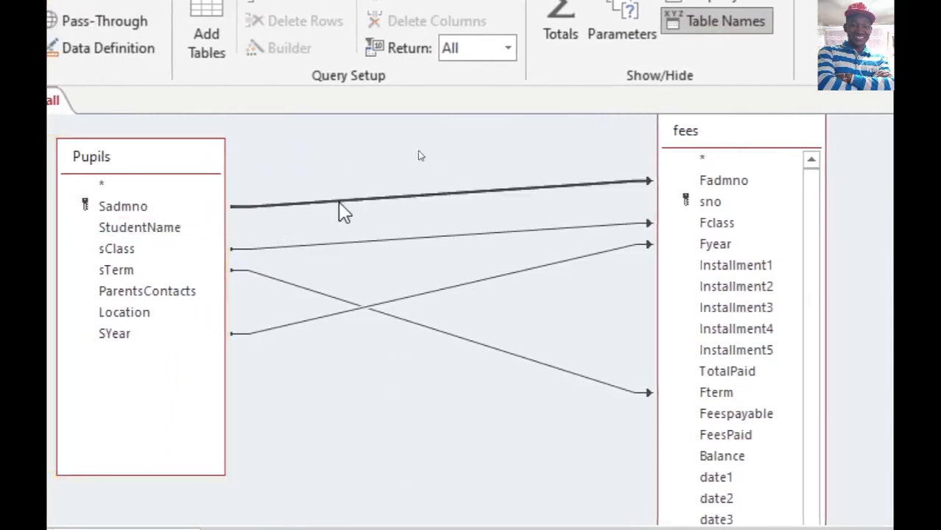
key("Delete")
left_click(343, 243)
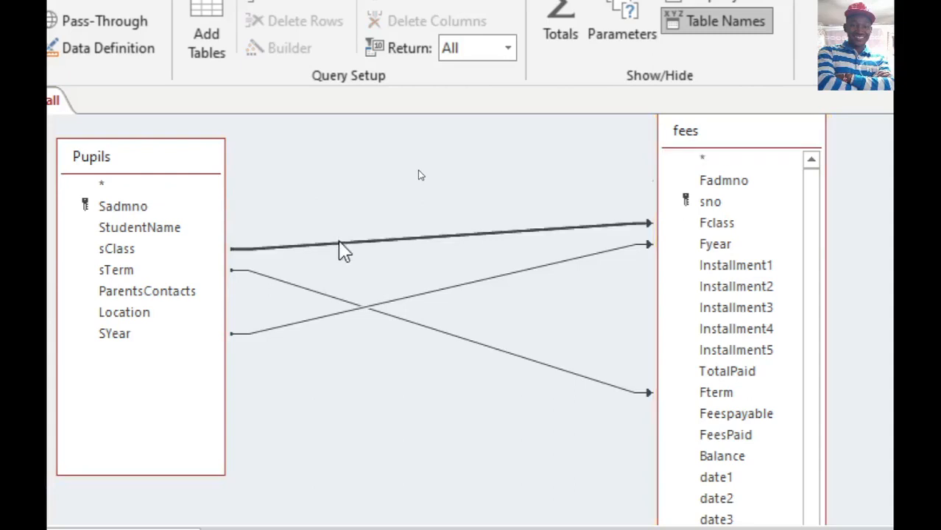
key("Delete")
left_click(402, 302)
key("Delete")
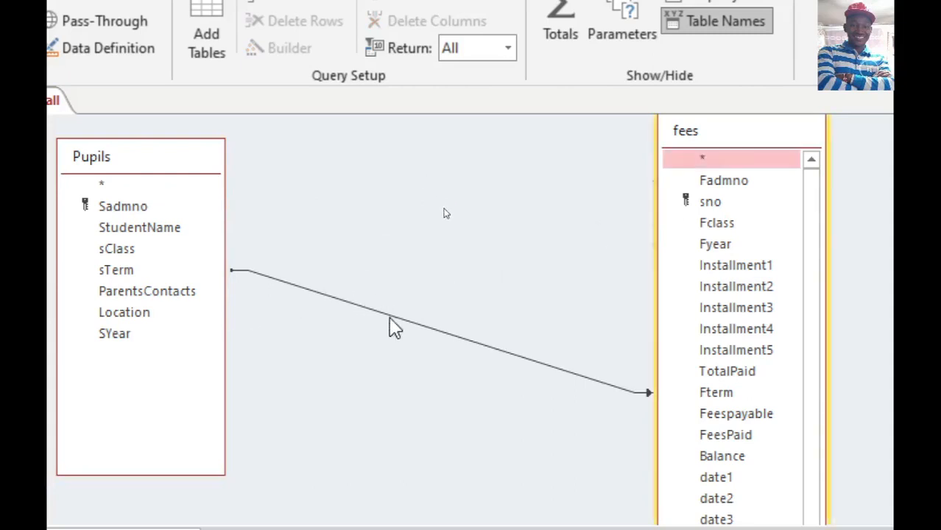
left_click(390, 317)
key("Delete")
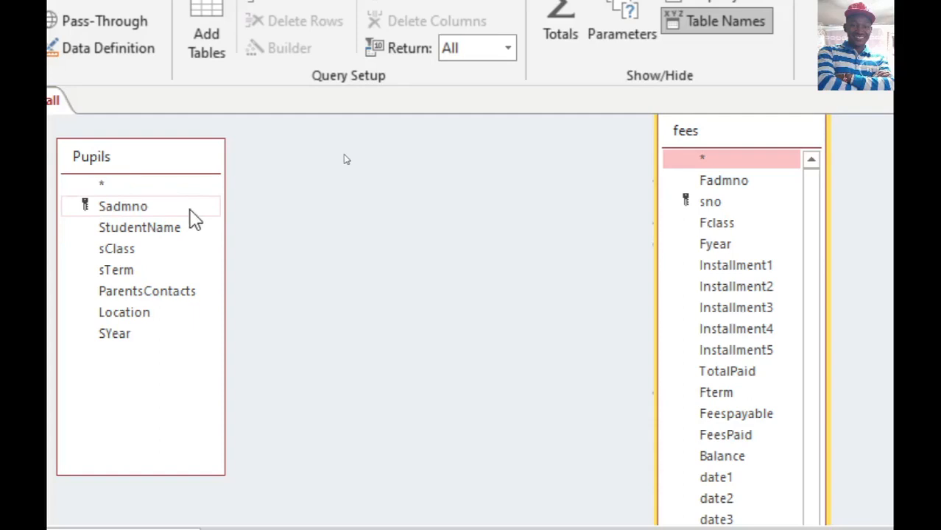
- Move the fees table closer to the Pupils table in the query diagram
left_click(190, 210)
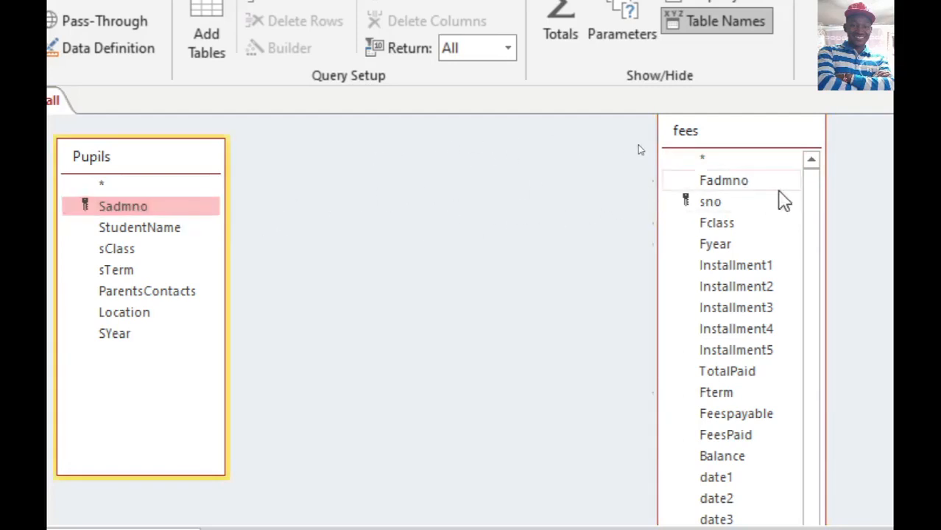
left_click(745, 185)
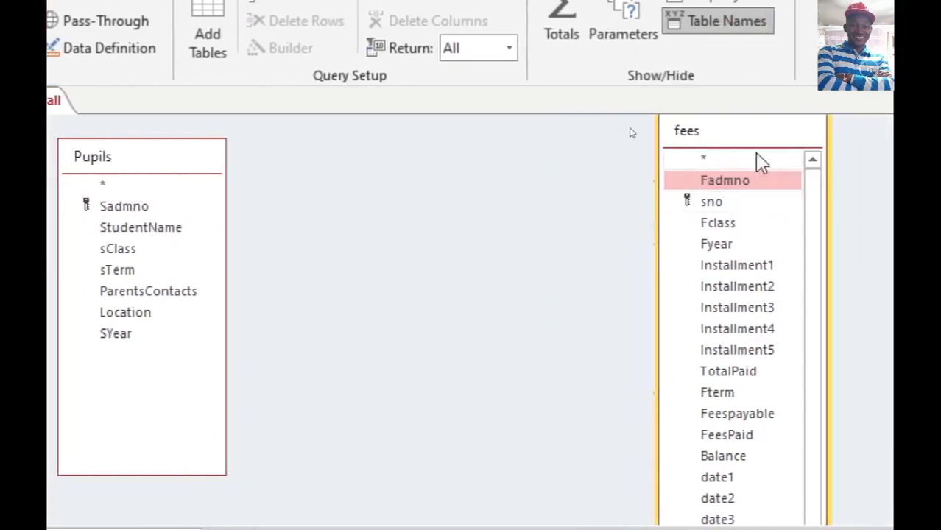
left_click(750, 157)
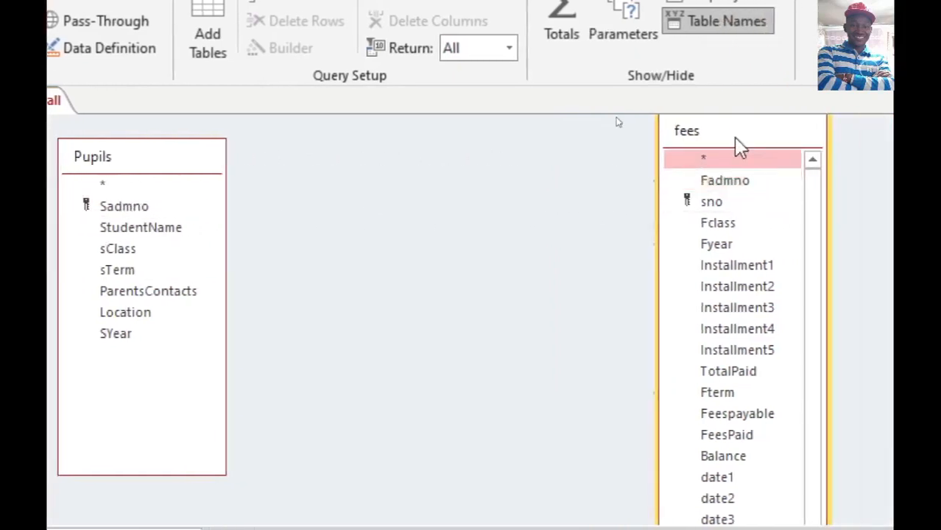
left_click_drag(743, 143, 579, 161)
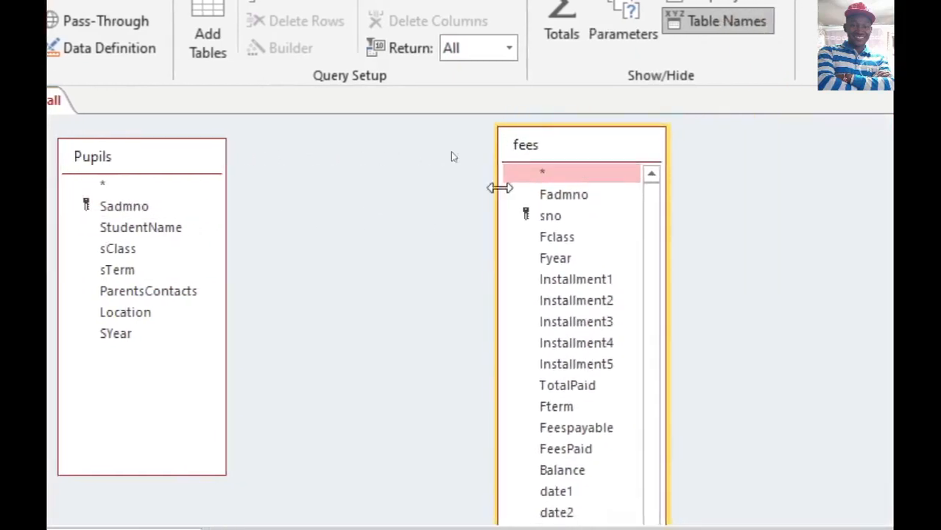
- Join Sadmno in Pupils to Fadmno in fees, including all records from Pupils and only matching records from fees
left_click_drag(147, 209, 587, 196)
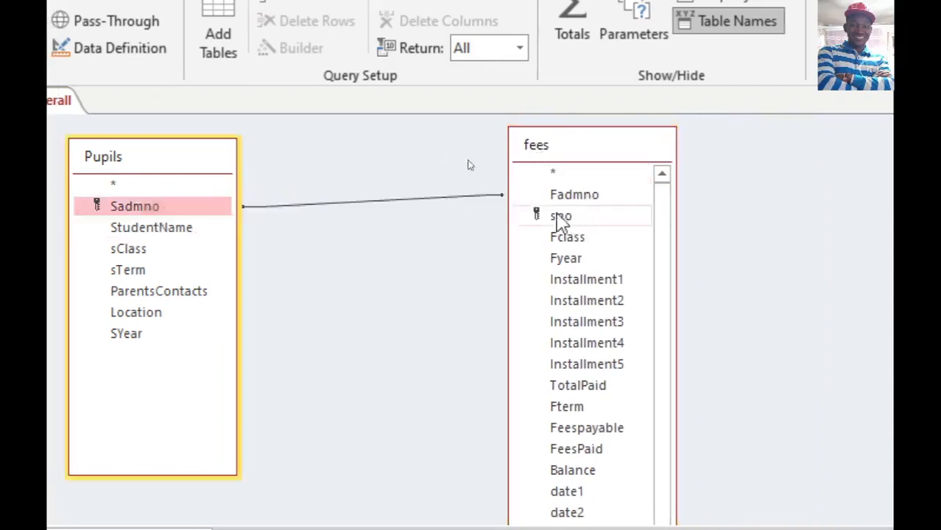
double_click(383, 207)
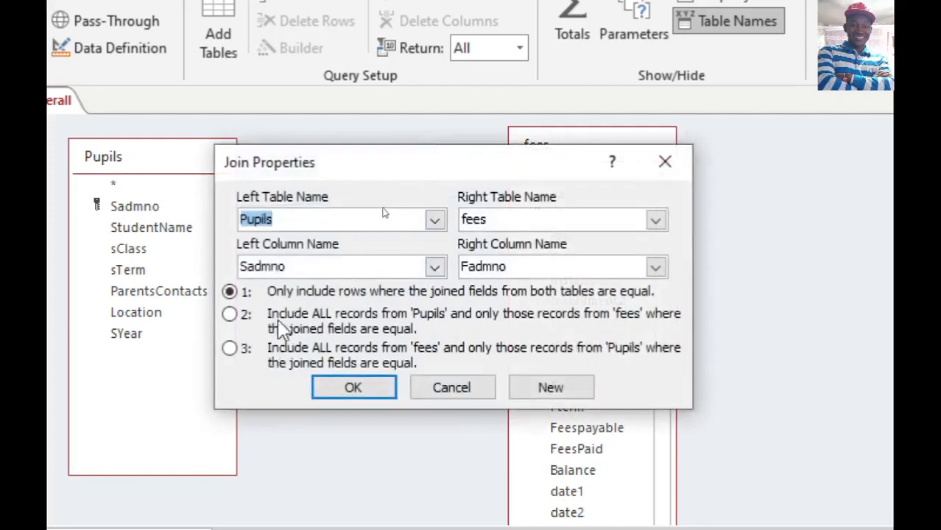
left_click(234, 319)
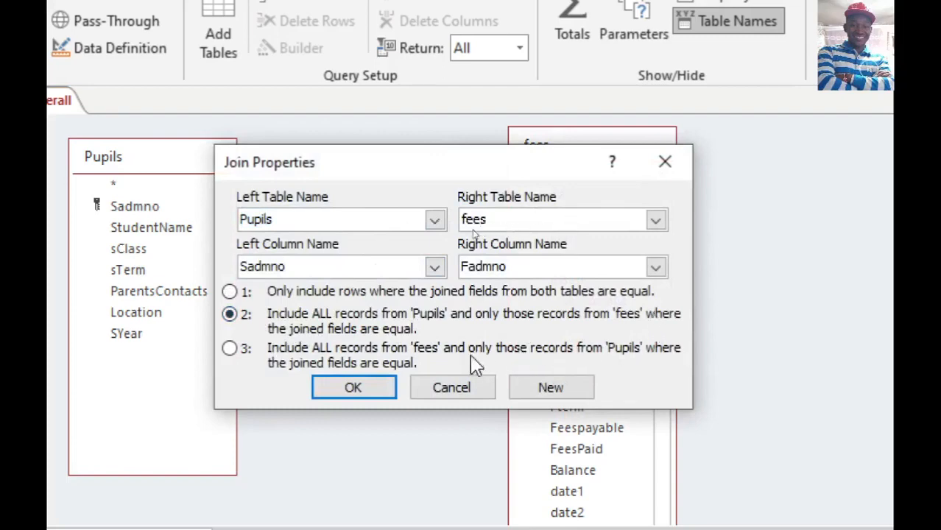
left_click(340, 386)
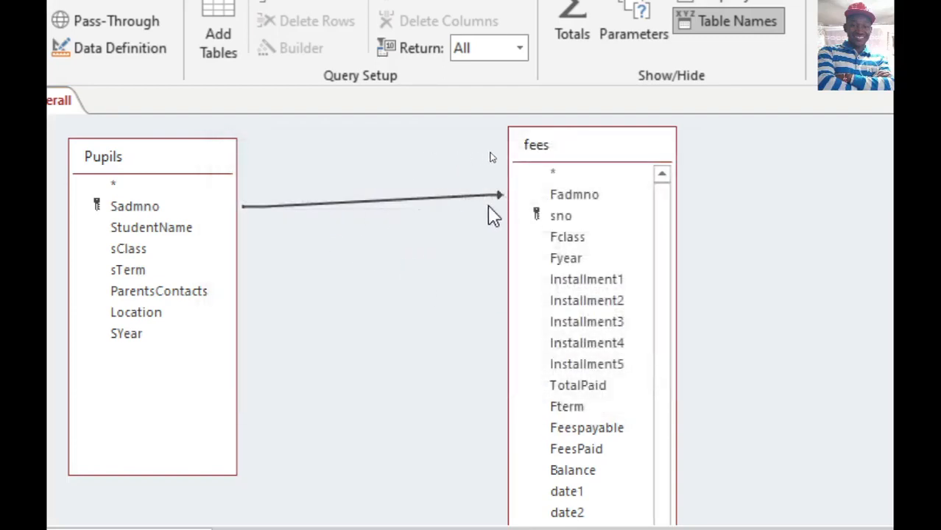
- Join sClass in Pupils to Fclass in fees, including all Pupils records and only matching fees records
left_click_drag(204, 248, 593, 239)
double_click(407, 241)
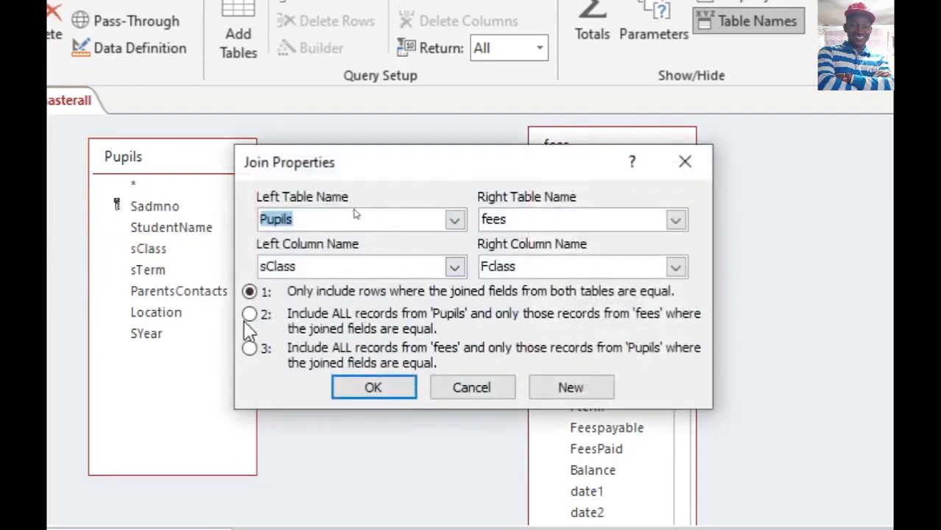
left_click(258, 317)
left_click(344, 390)
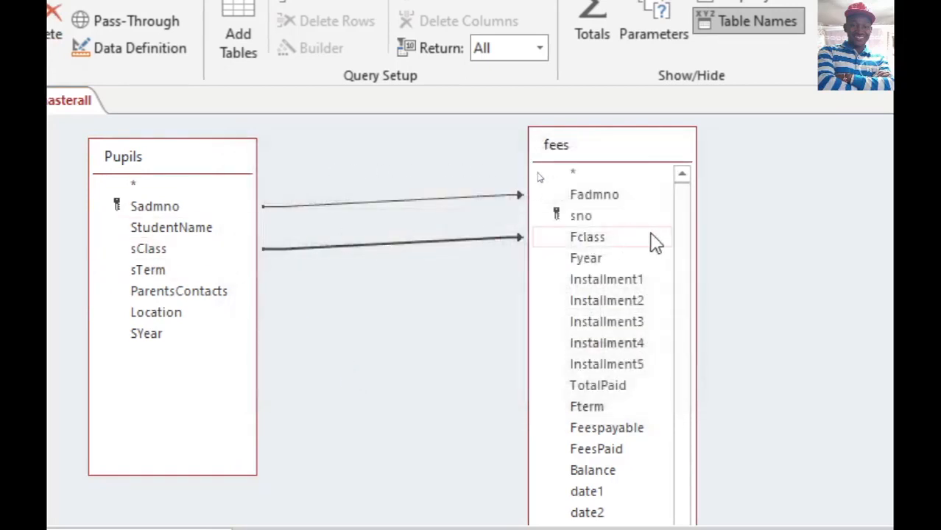
- Join sTerm in Pupils to Fterm in fees, including all Pupils records and only matching fees records
left_click_drag(181, 280, 582, 407)
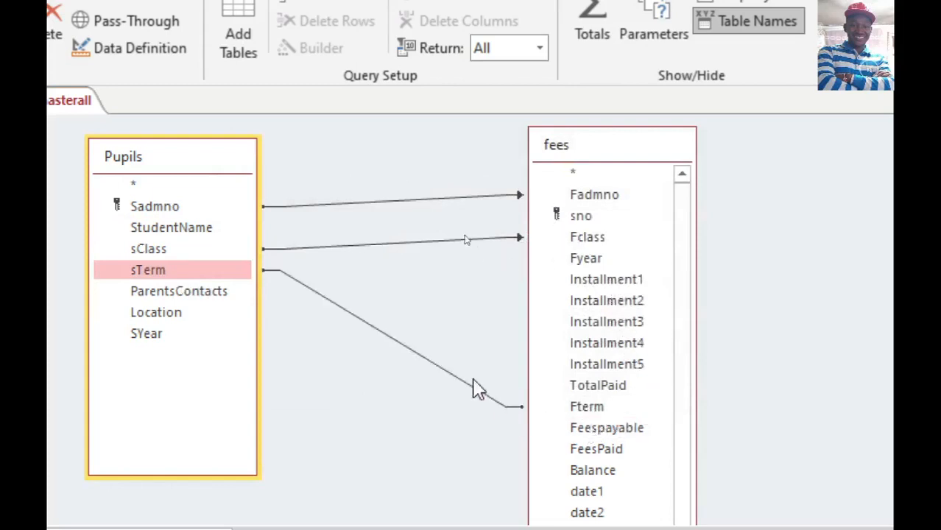
double_click(437, 368)
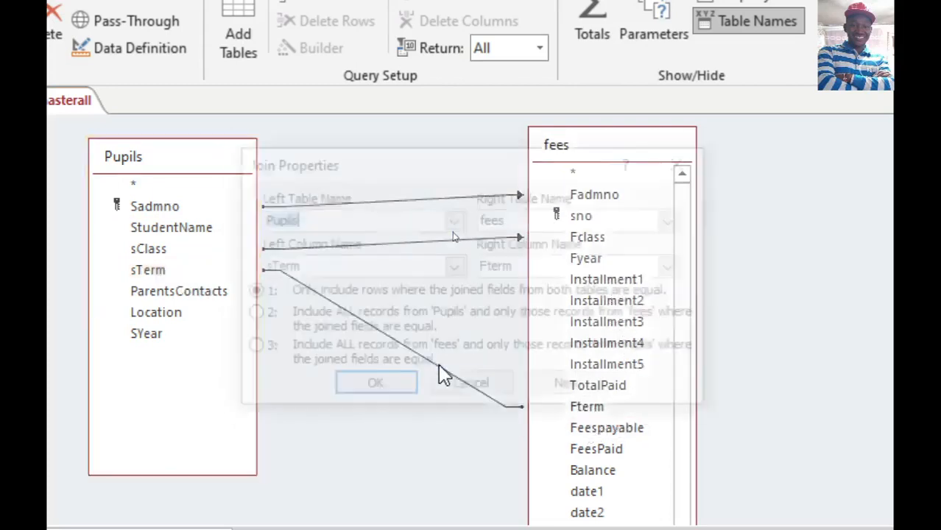
left_click(266, 313)
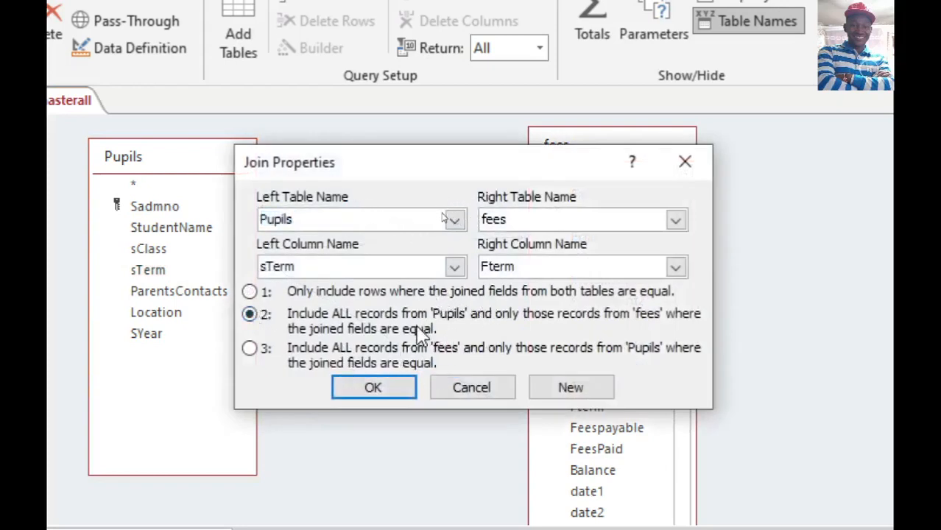
left_click(387, 387)
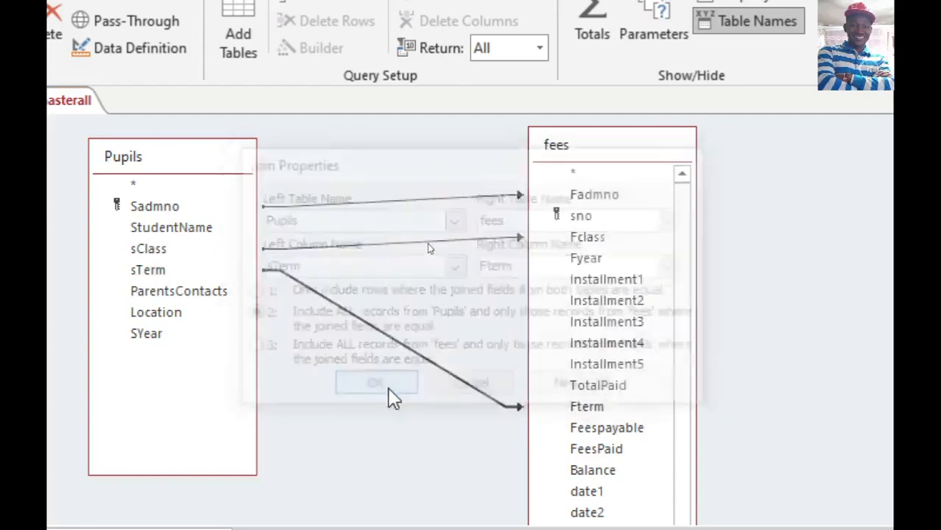
- Join SYear in Pupils to Fyear in fees, including all Pupils records and only matching fees records, and close the masterall query
left_click_drag(182, 339, 587, 259)
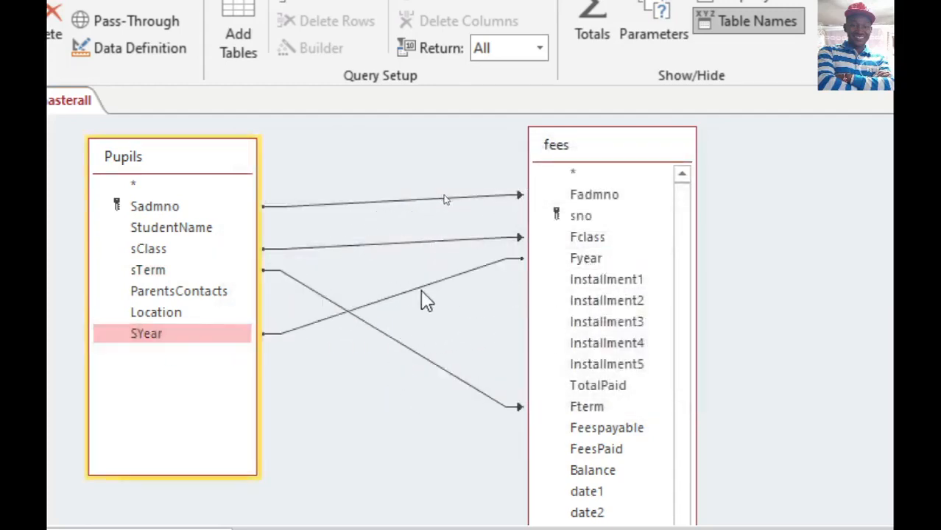
double_click(422, 289)
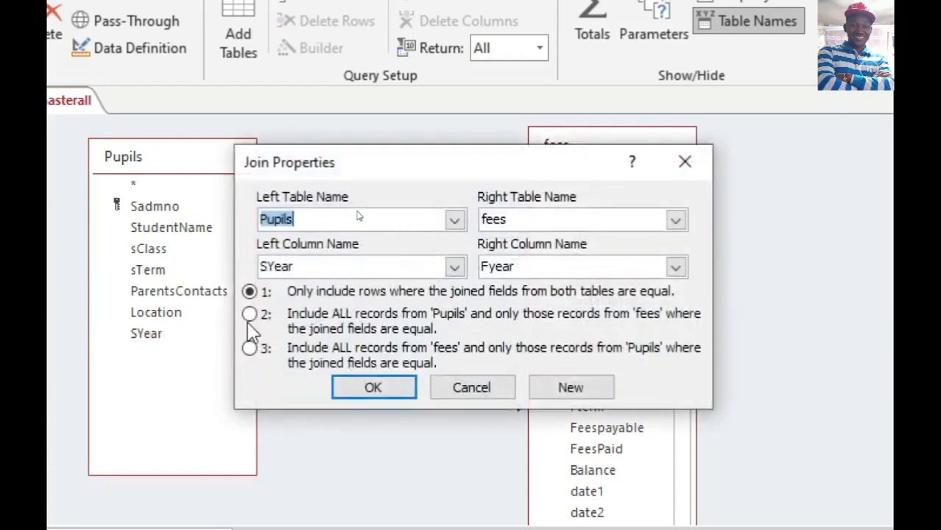
left_click(250, 318)
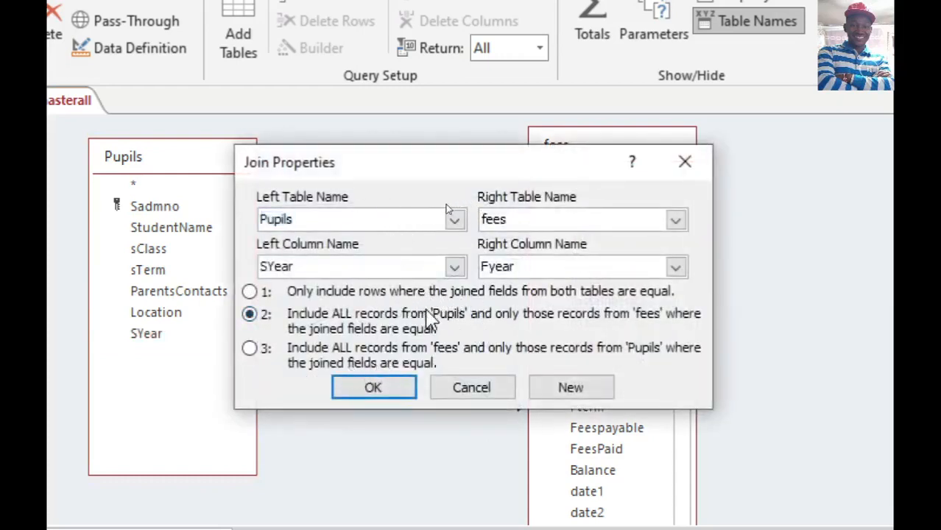
left_click(388, 395)
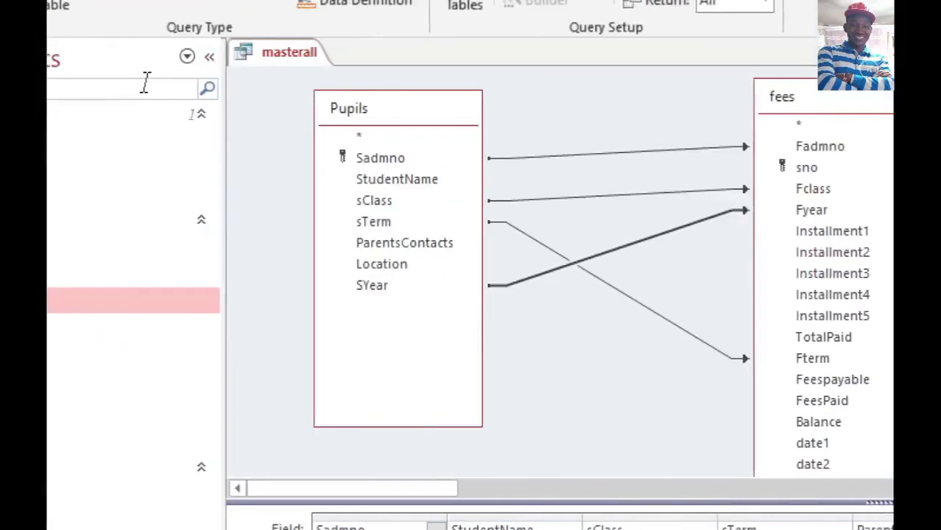
right_click(310, 53)
left_click(361, 103)
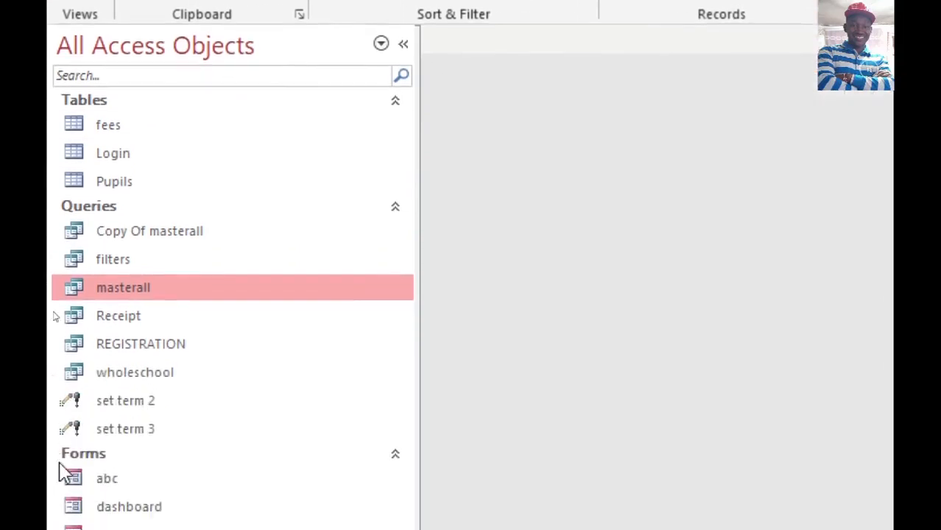
- Open the set term 2 query in Design View, enlarge its design grid to examine the update settings, and close it
right_click(137, 407)
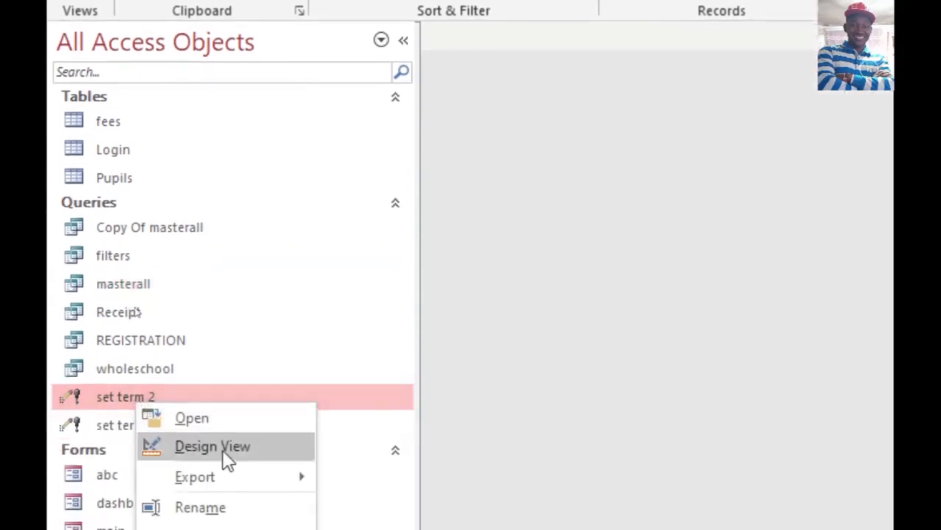
left_click(223, 452)
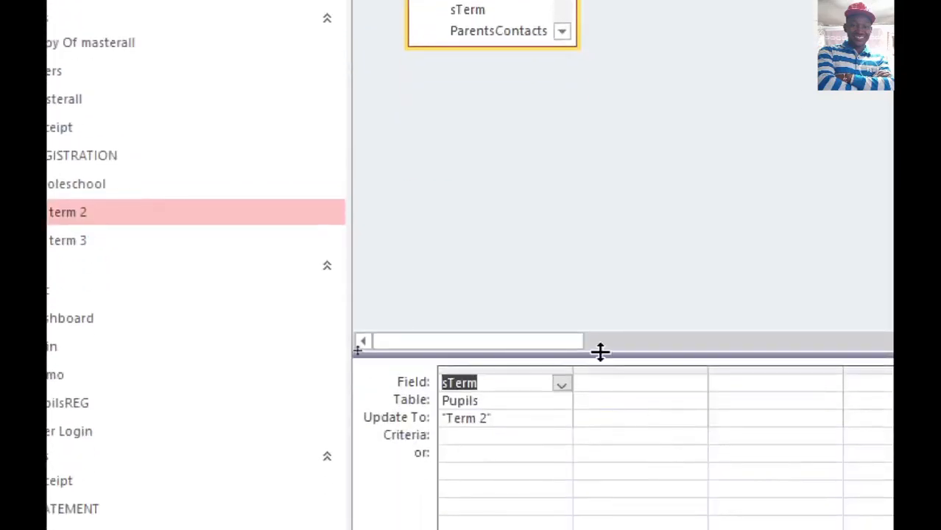
left_click_drag(600, 352, 601, 157)
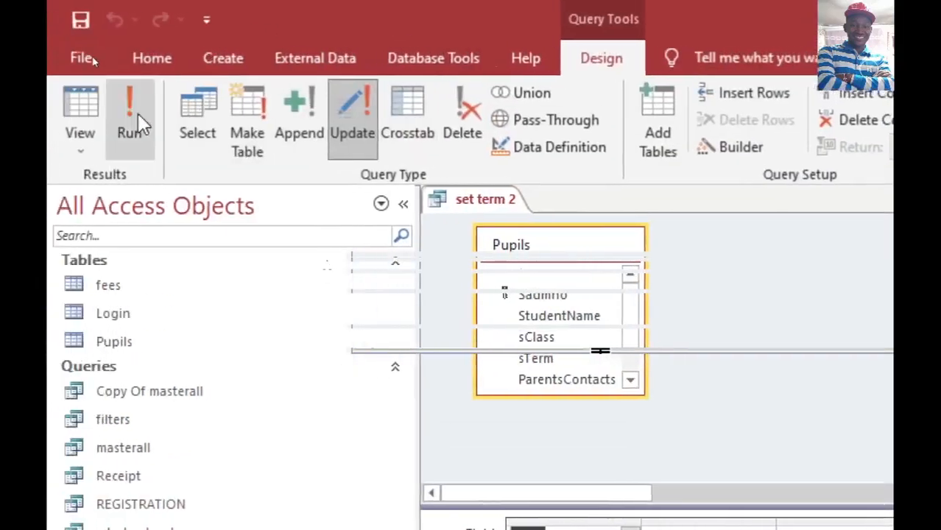
right_click(481, 201)
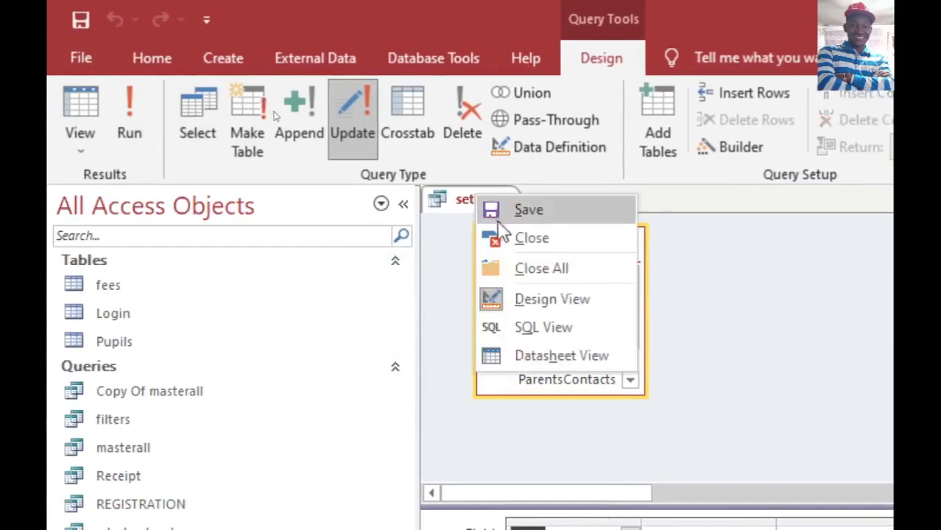
left_click(524, 239)
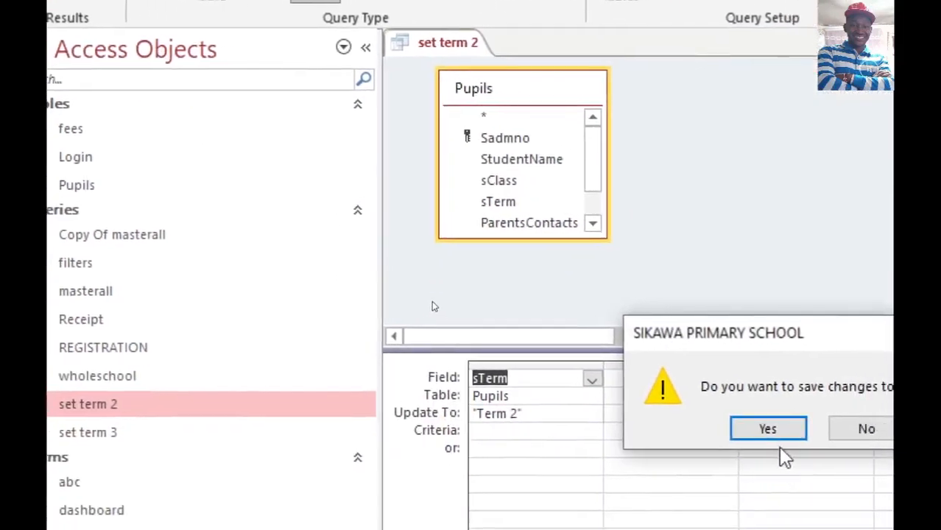
left_click(792, 529)
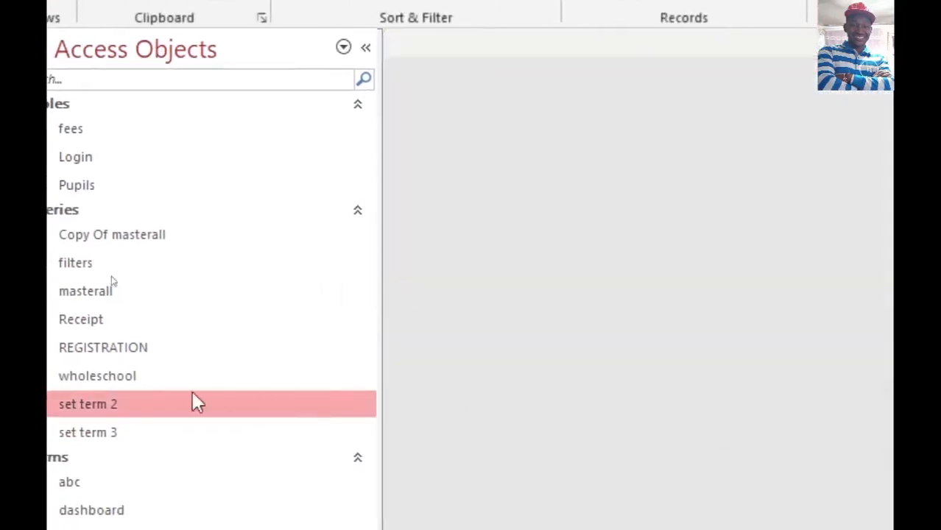
- Open the set term 3 query in Design View, enlarge its grid to examine the update settings, and close it with changes saved
right_click(77, 434)
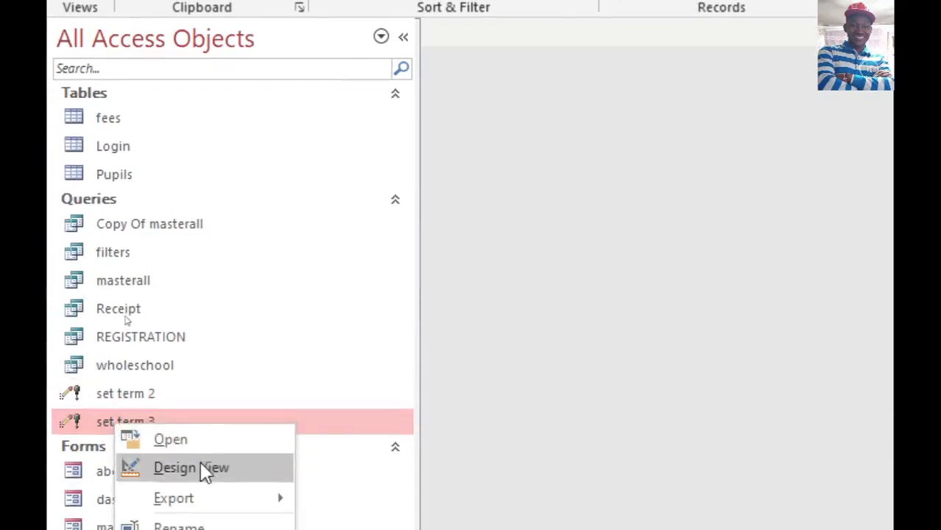
left_click(200, 480)
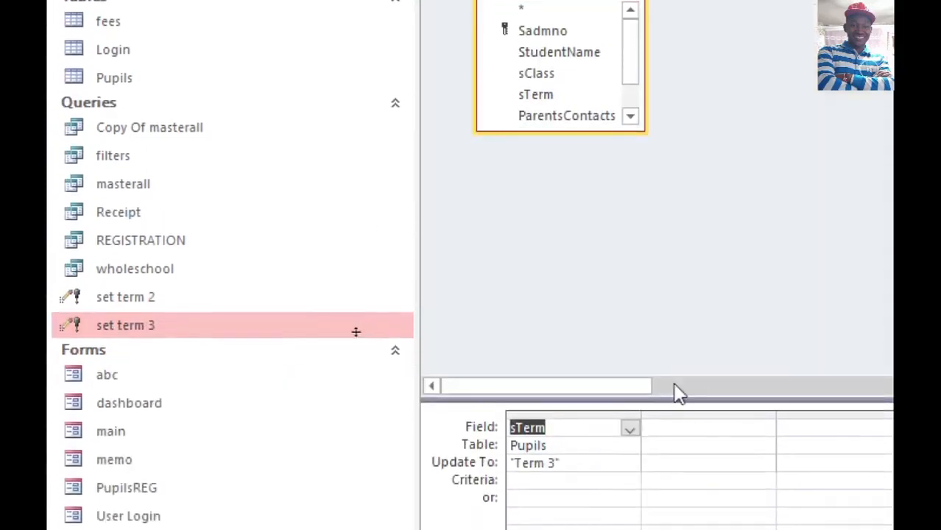
left_click_drag(679, 394, 618, 168)
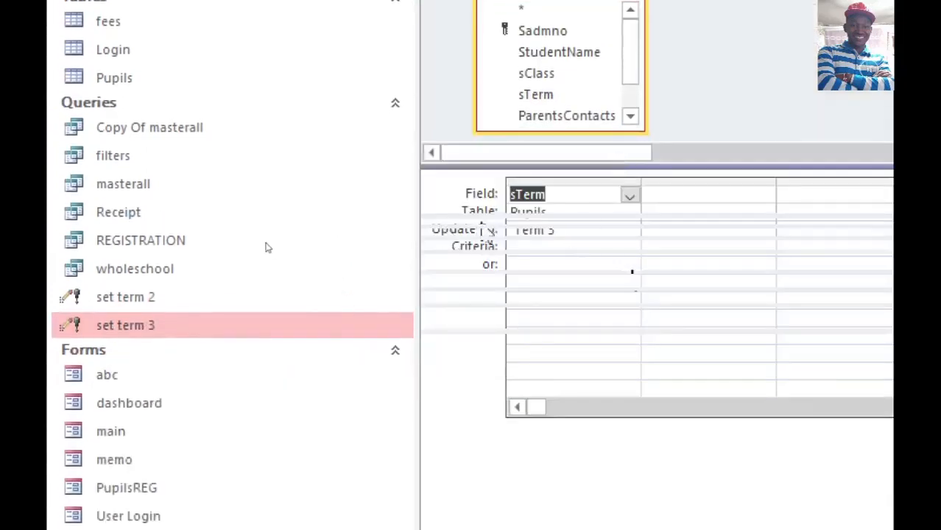
right_click(492, 73)
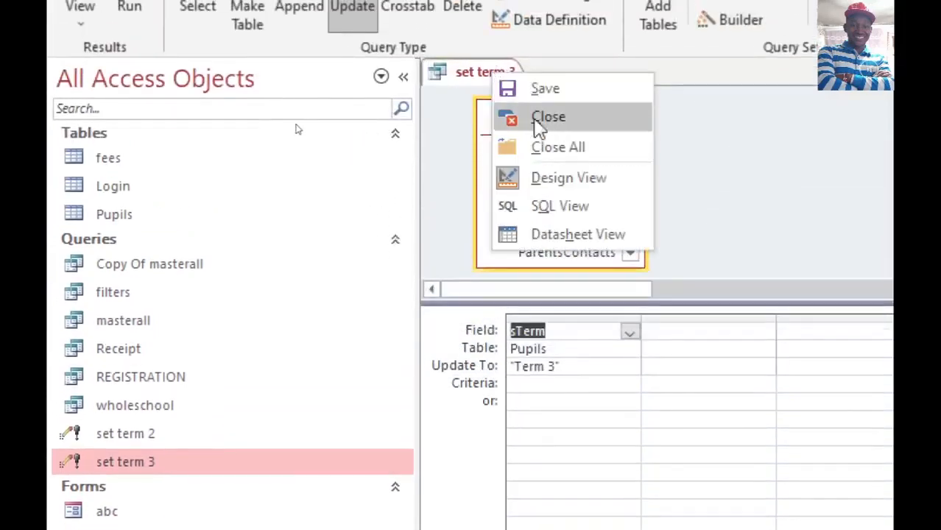
left_click(538, 125)
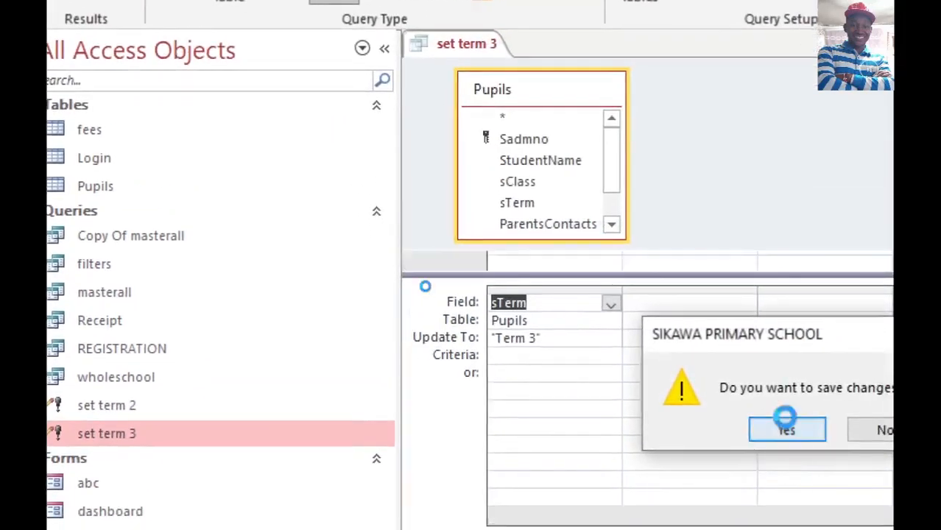
left_click(786, 418)
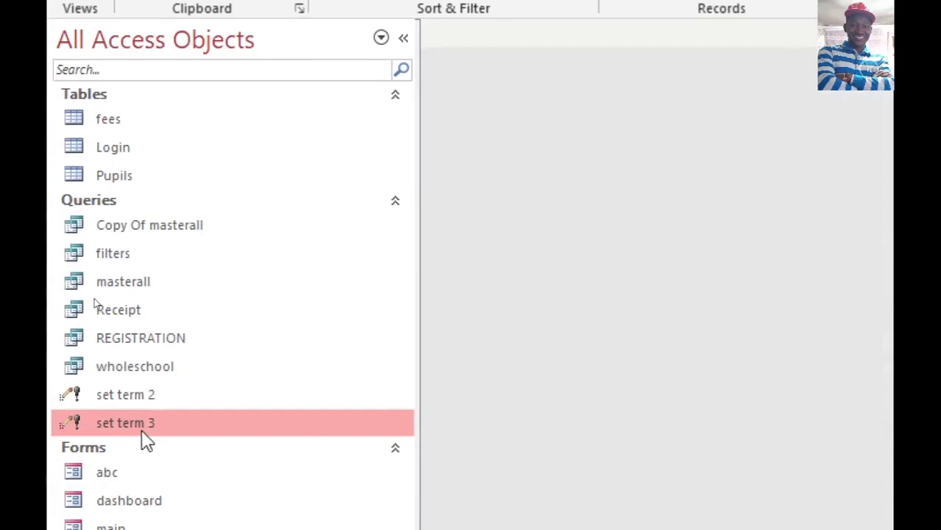
right_click(146, 442)
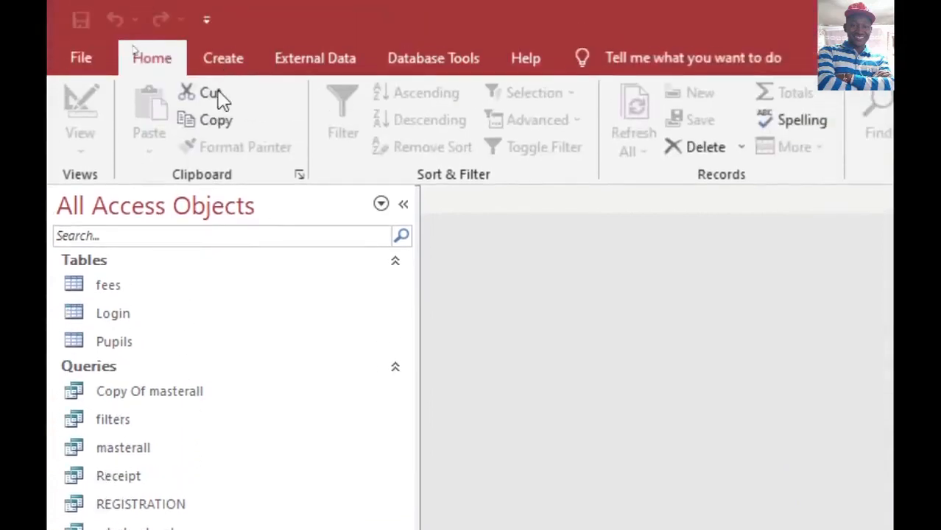
- Create a new query in Design View based on the Pupils table, with sTerm as its field and an enlarged design grid
left_click(224, 59)
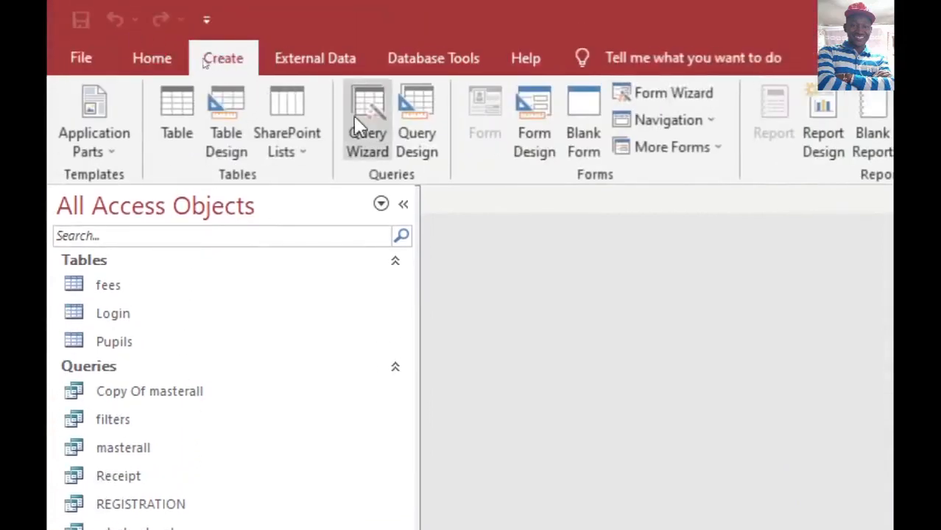
left_click(405, 147)
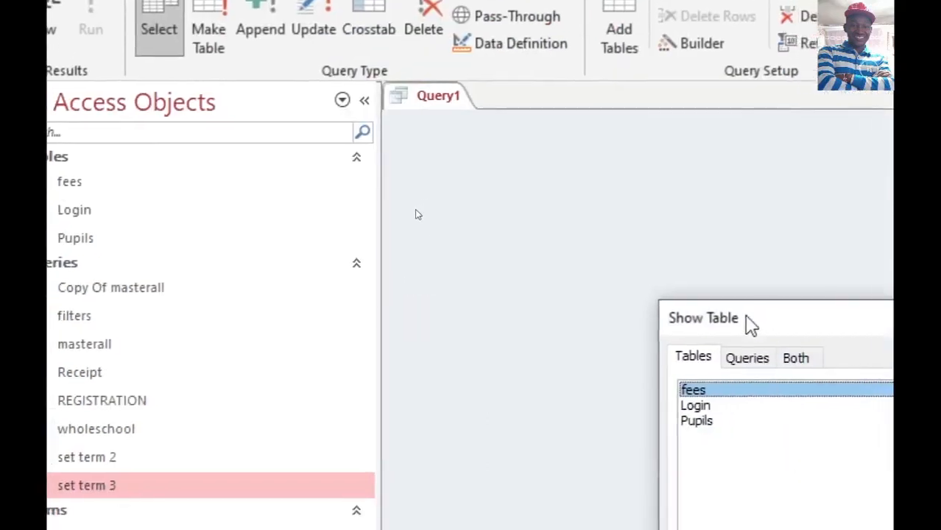
double_click(707, 423)
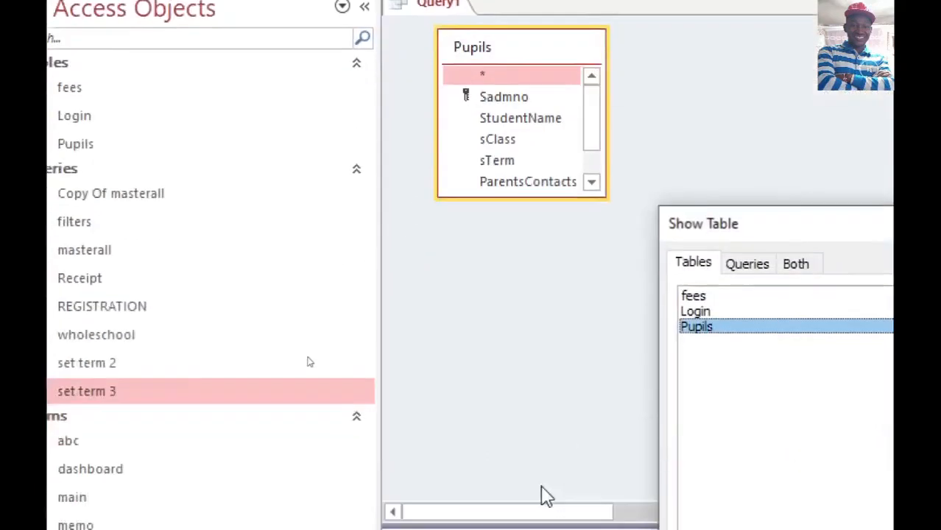
left_click_drag(780, 131, 481, 133)
left_click(724, 138)
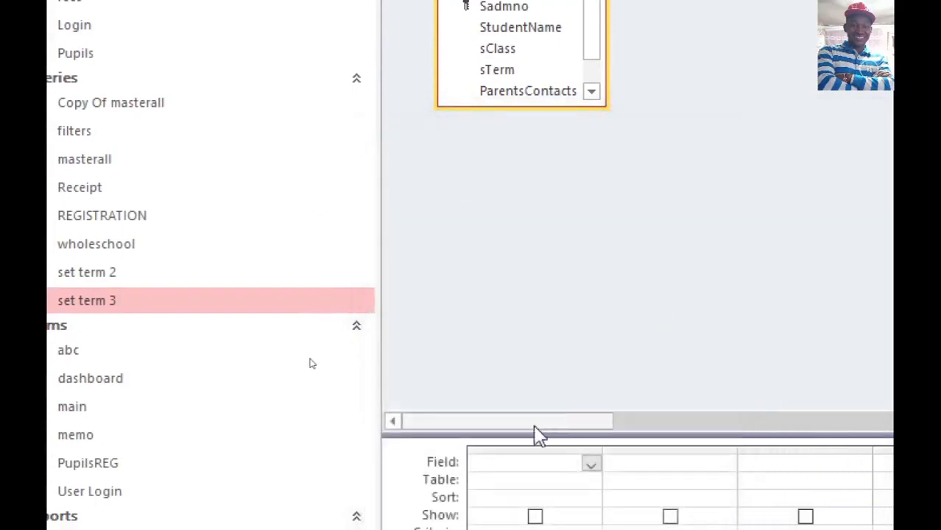
left_click_drag(534, 434, 540, 145)
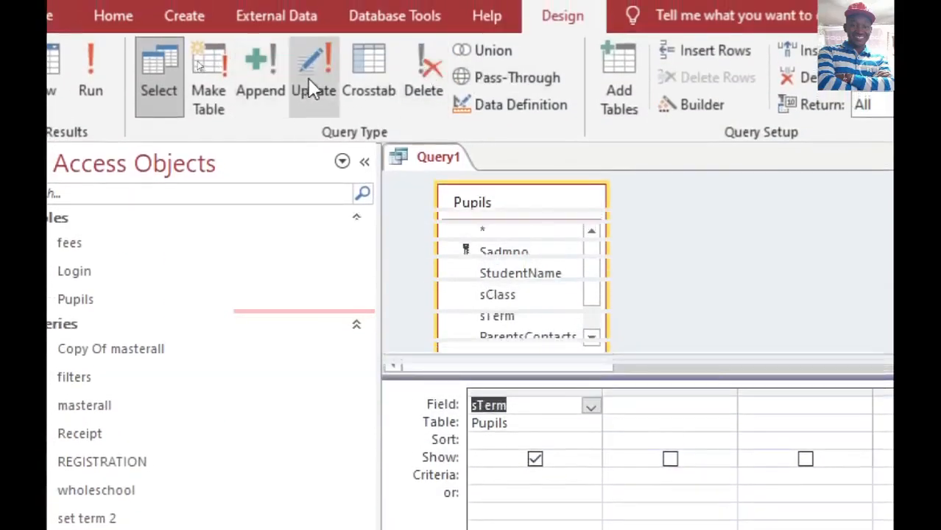
- Convert the query to an update query that sets sTerm to Term 1
left_click(308, 78)
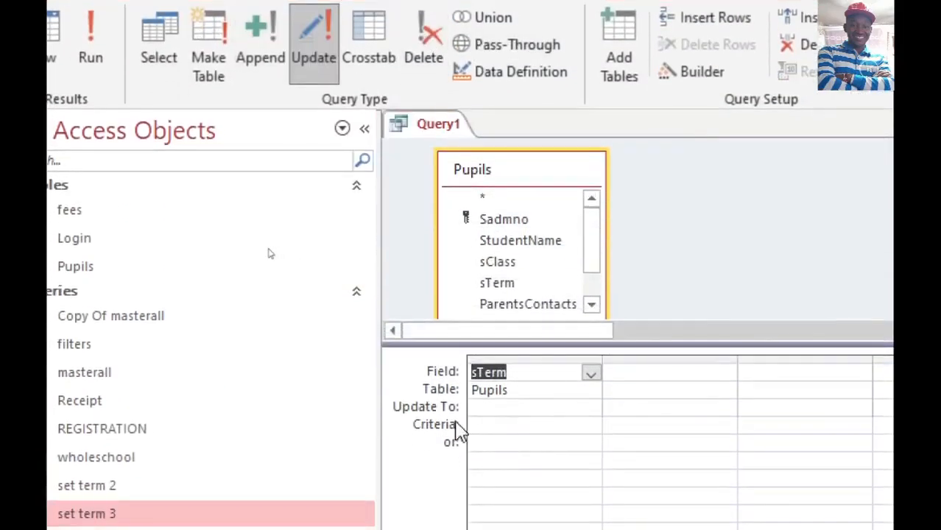
left_click(492, 414)
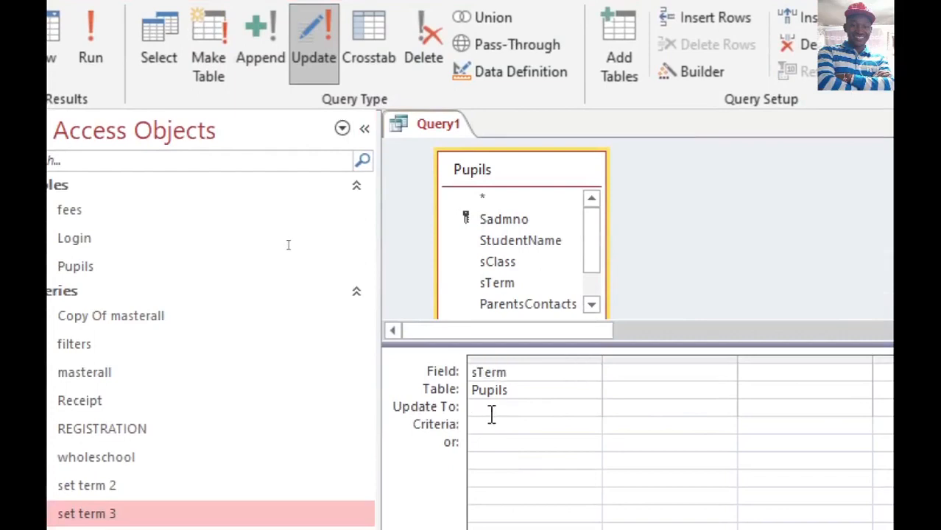
type("T")
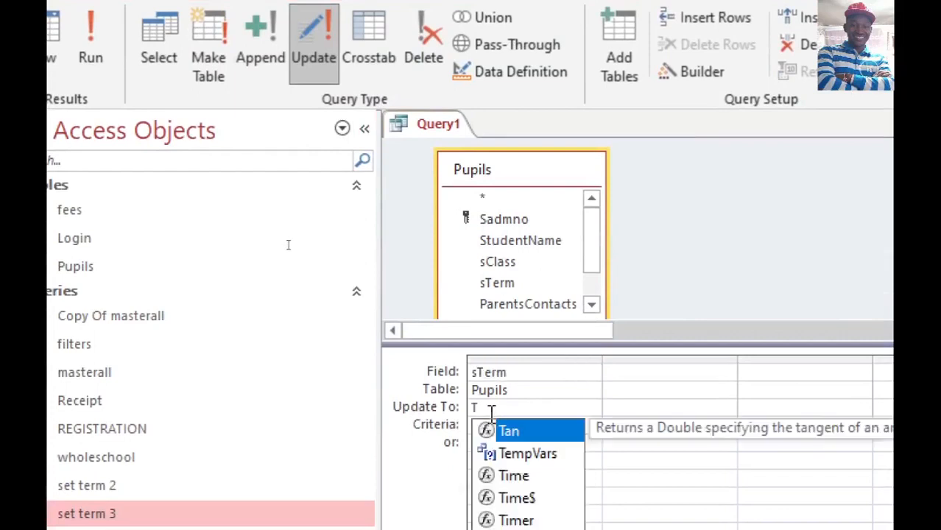
type("erm 1")
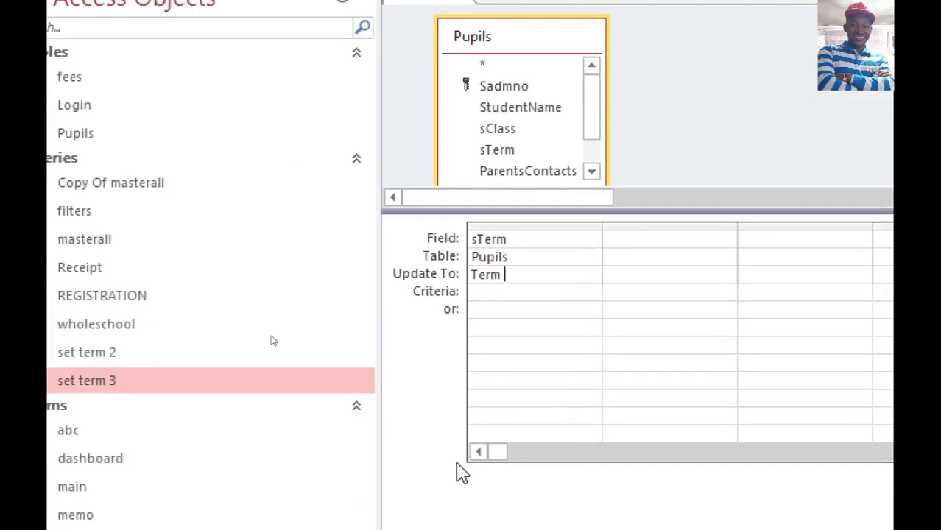
- Save the update query as "upate to term 1" and close it
key("ctrl+s")
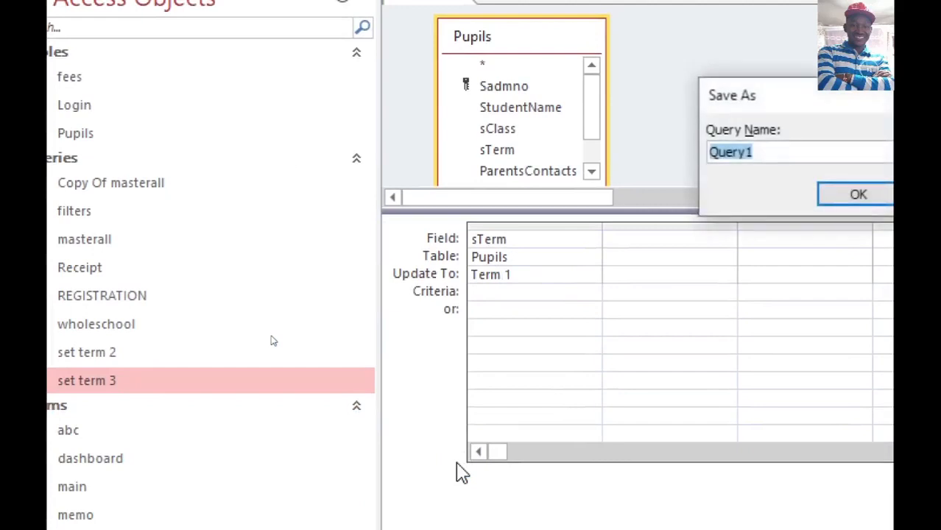
type("upate to term")
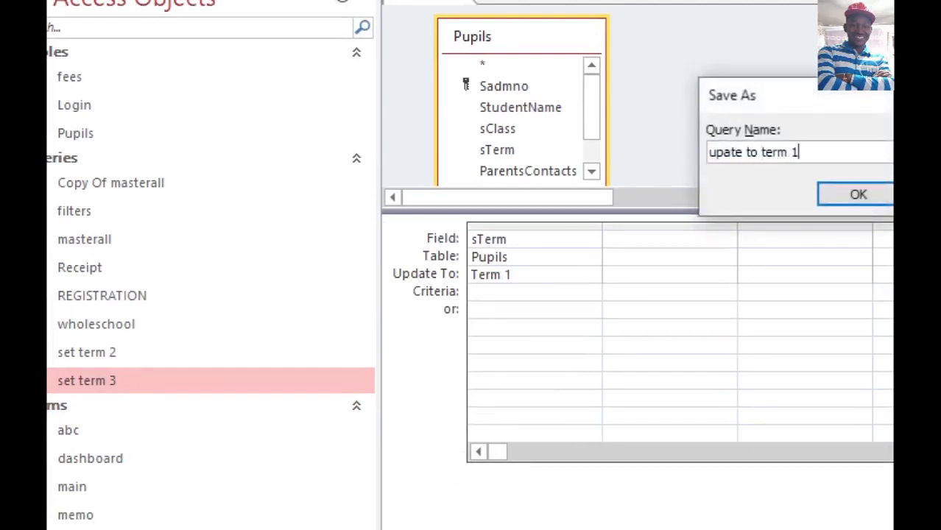
type(" 1")
left_click(867, 202)
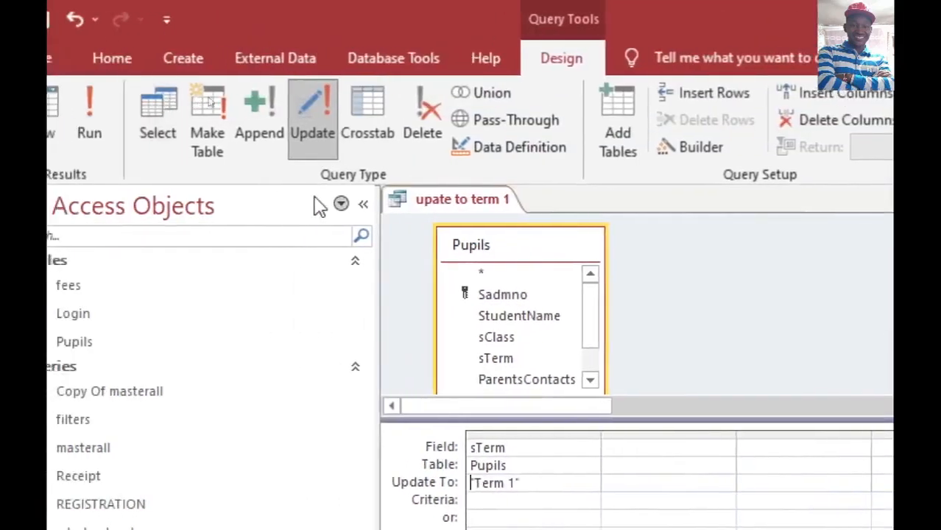
right_click(419, 202)
left_click(492, 259)
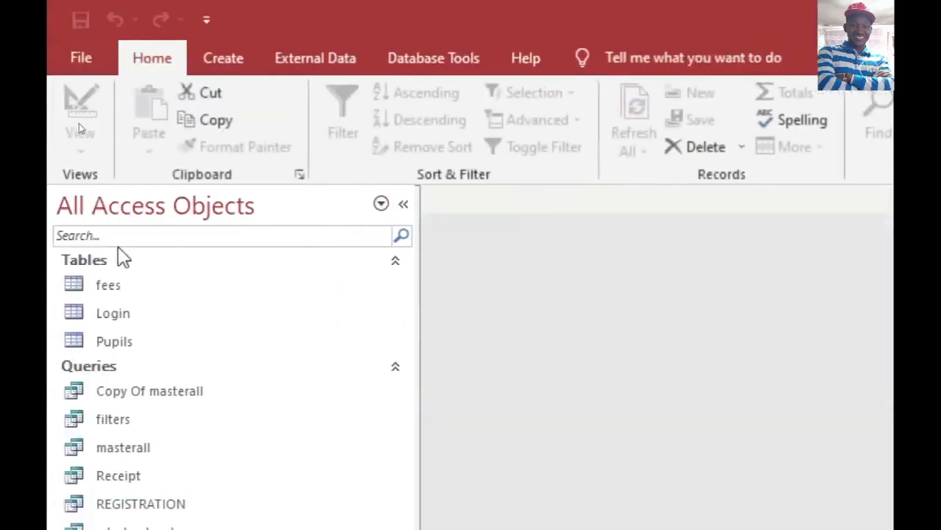
- Open the Pupils table, check the values in its Term column, and close the table
double_click(64, 342)
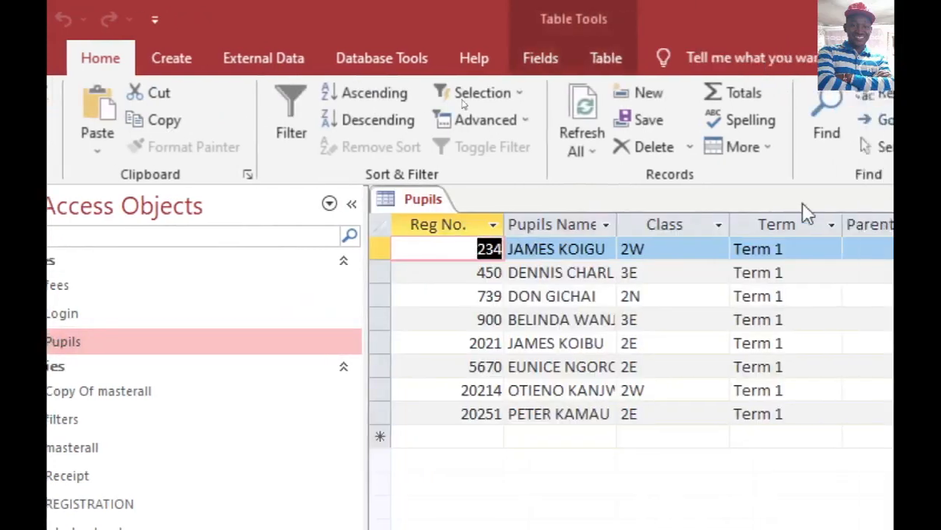
left_click(679, 218)
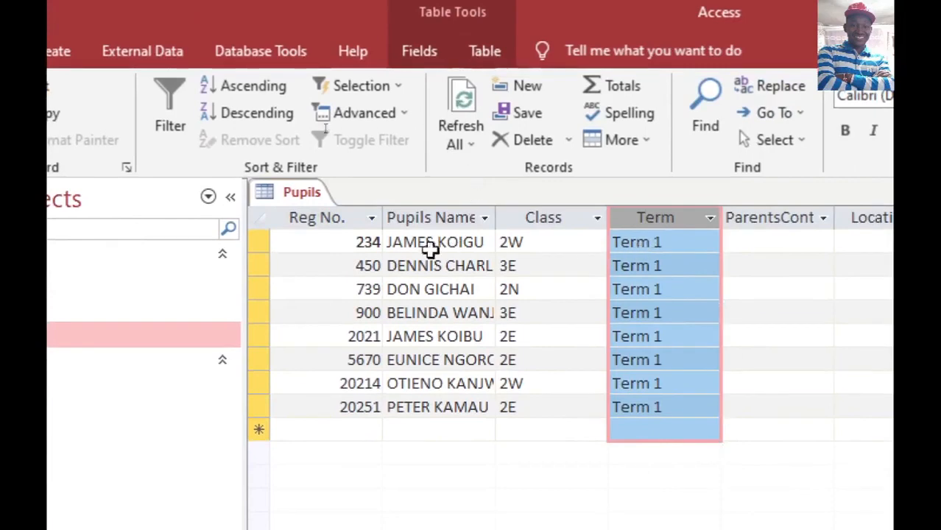
right_click(312, 199)
left_click(352, 254)
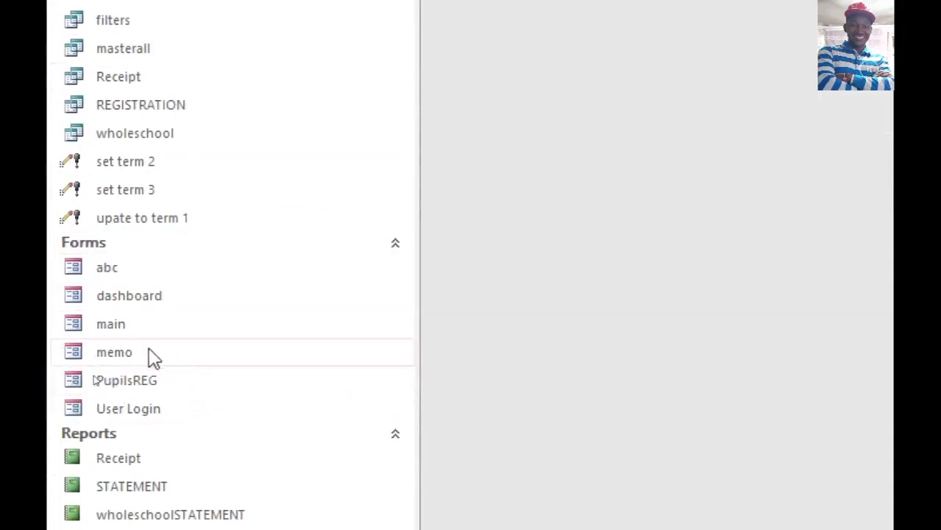
- Open the main form in Design View, select the Installment 1 button, and briefly view the form's available fields
left_click(120, 335)
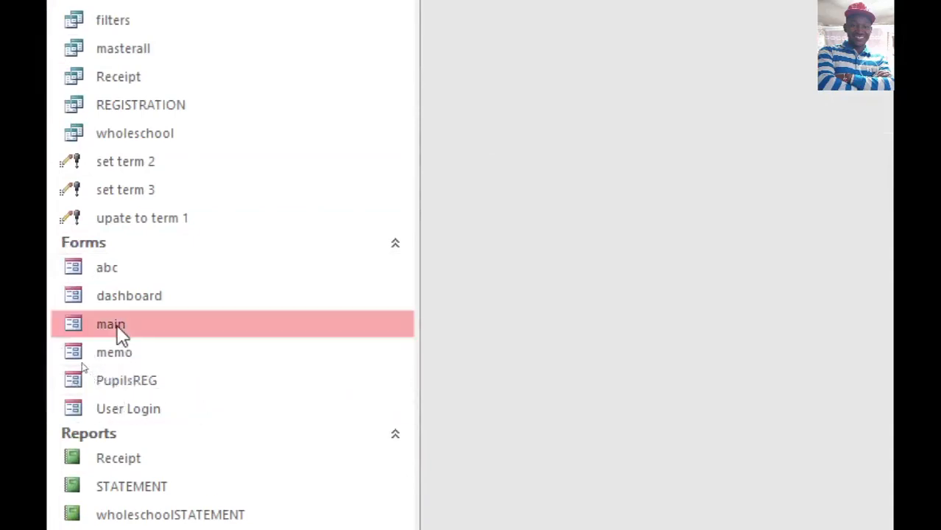
right_click(120, 335)
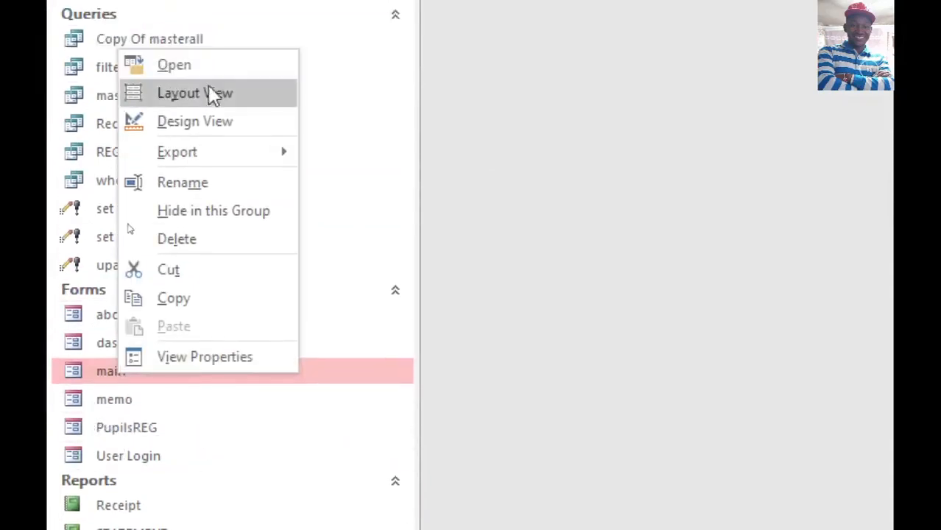
left_click(208, 72)
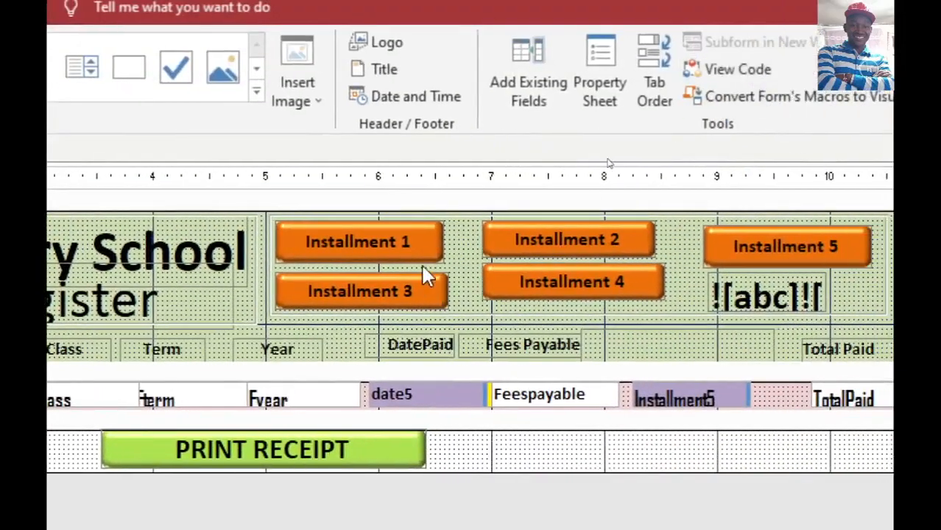
left_click(405, 242)
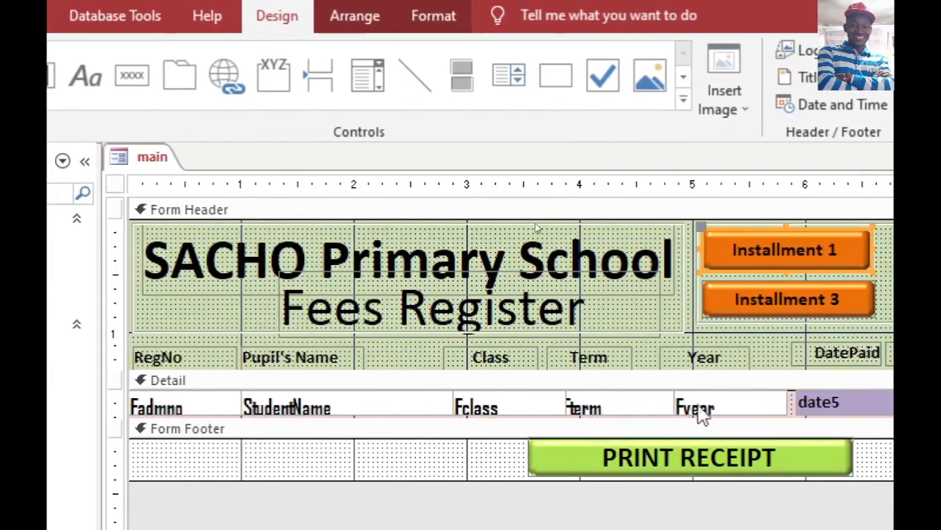
left_click(740, 100)
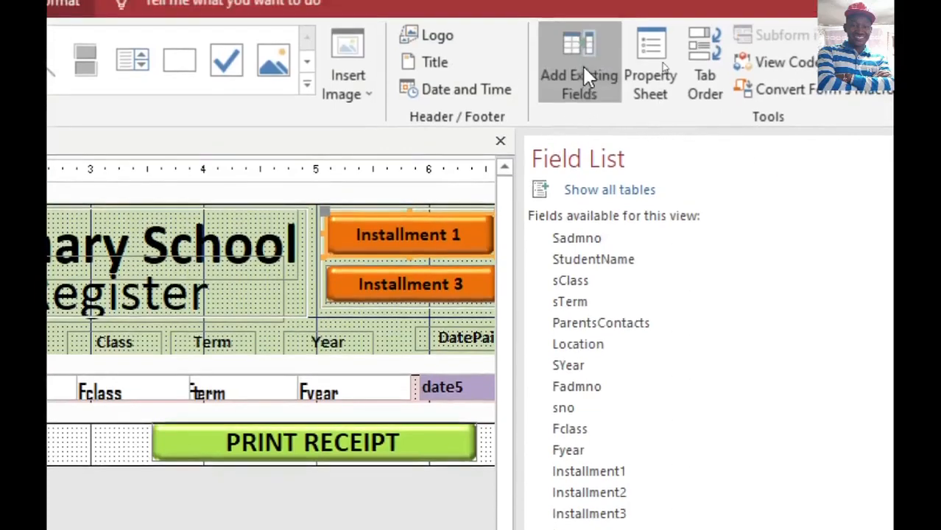
left_click(584, 65)
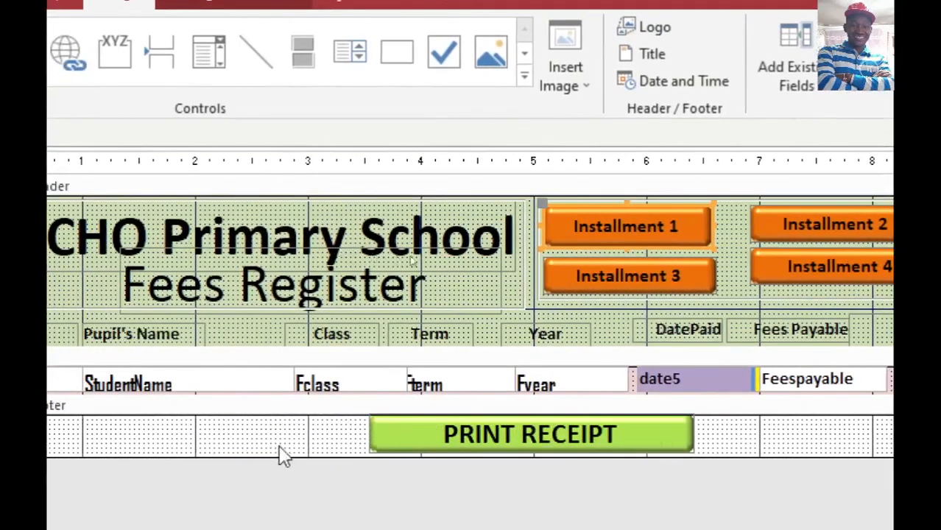
- Inspect the On Click macro of the PRINT RECEIPT button, then close the macro and the main form
left_click(500, 444)
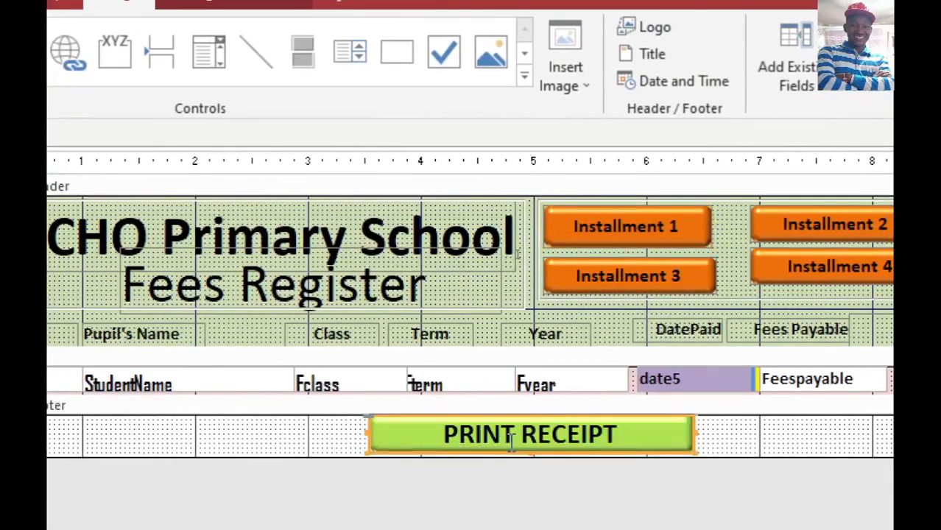
left_click(784, 66)
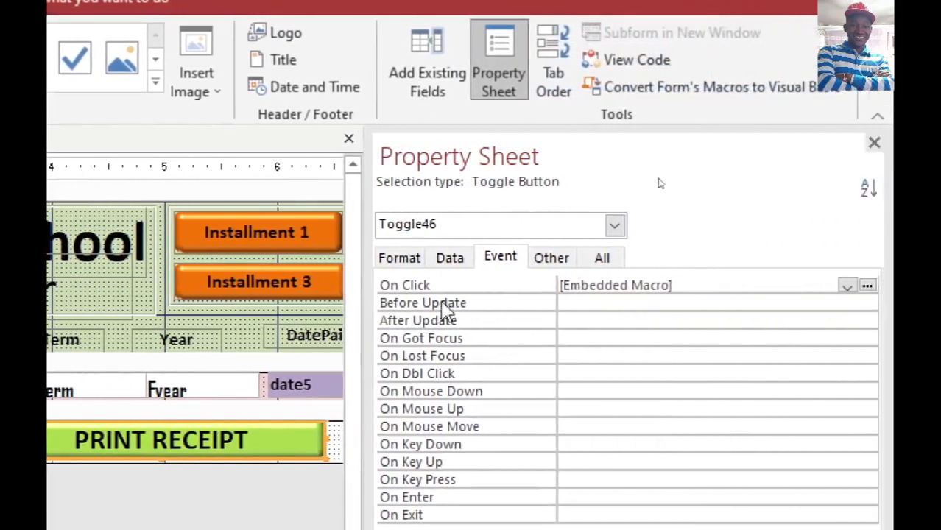
left_click(869, 287)
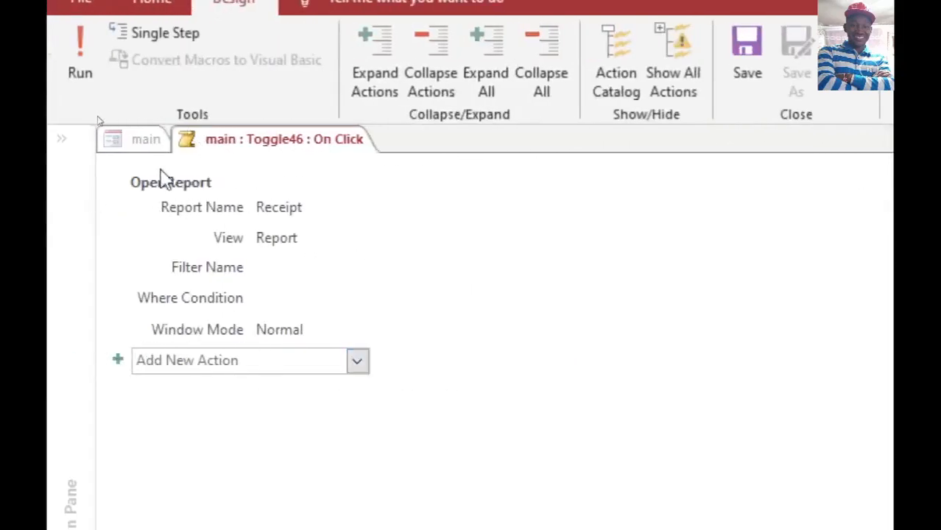
right_click(253, 143)
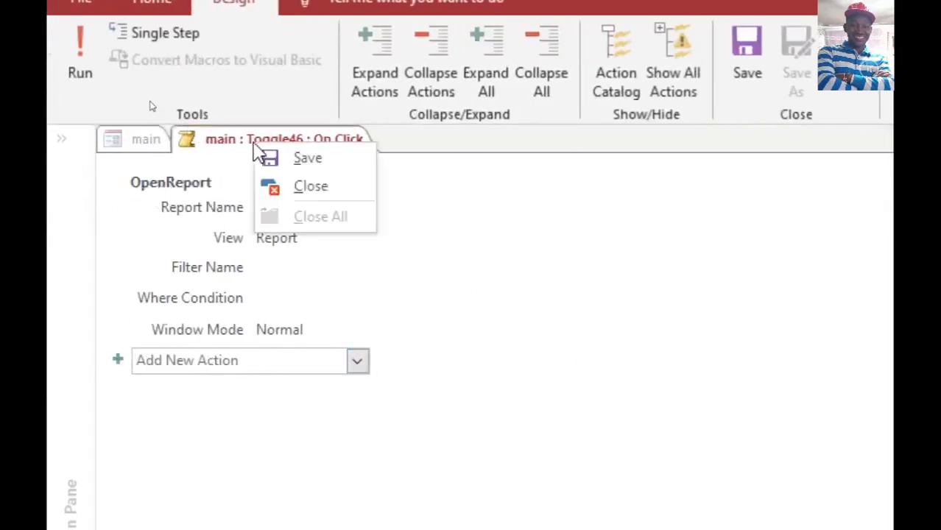
left_click(311, 186)
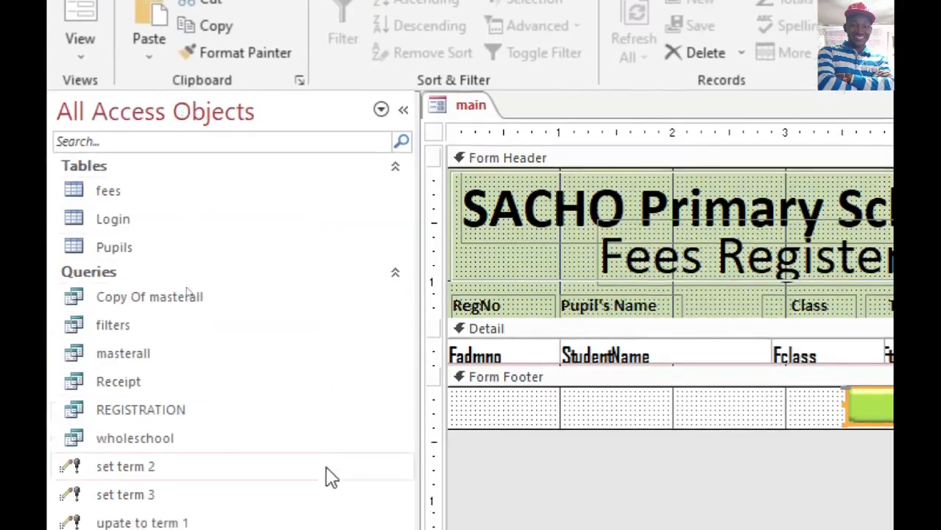
right_click(467, 108)
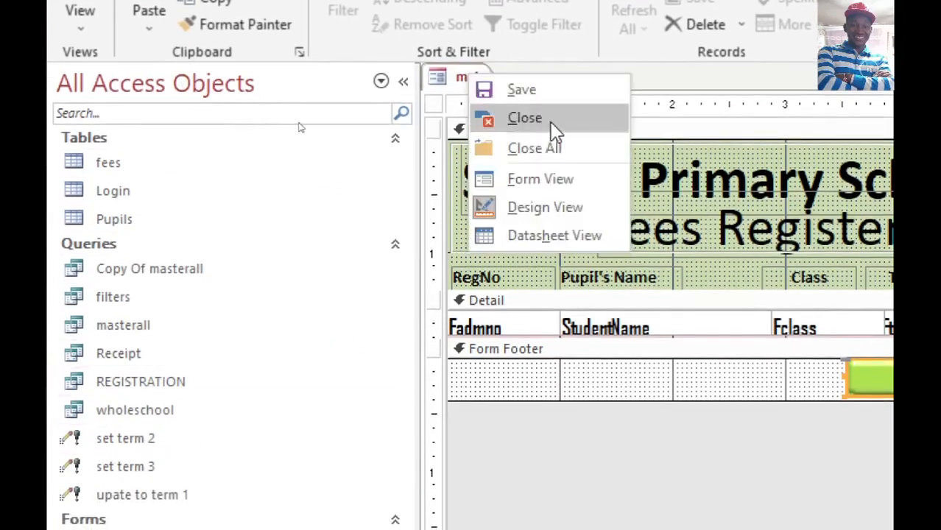
left_click(552, 123)
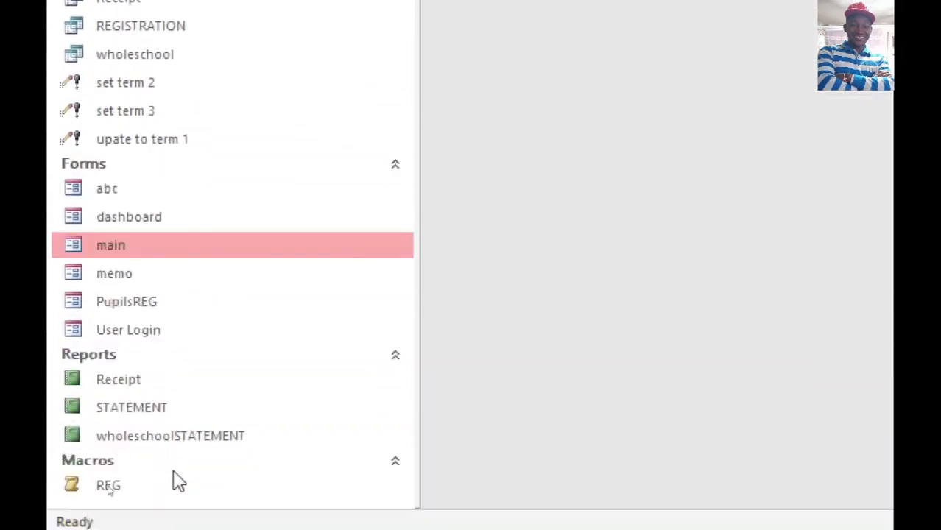
- Open the STATEMENT report in Design View, review its layout, and close it
left_click(151, 410)
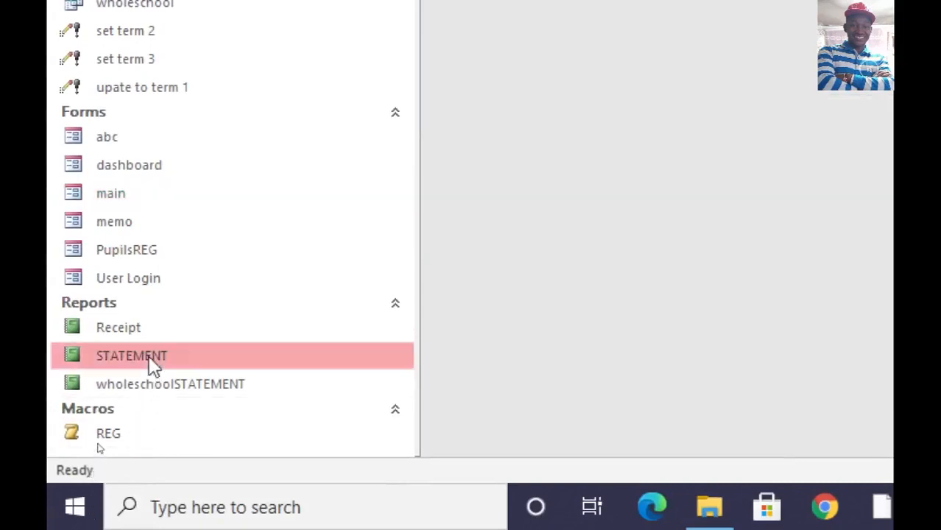
right_click(151, 366)
left_click(289, 47)
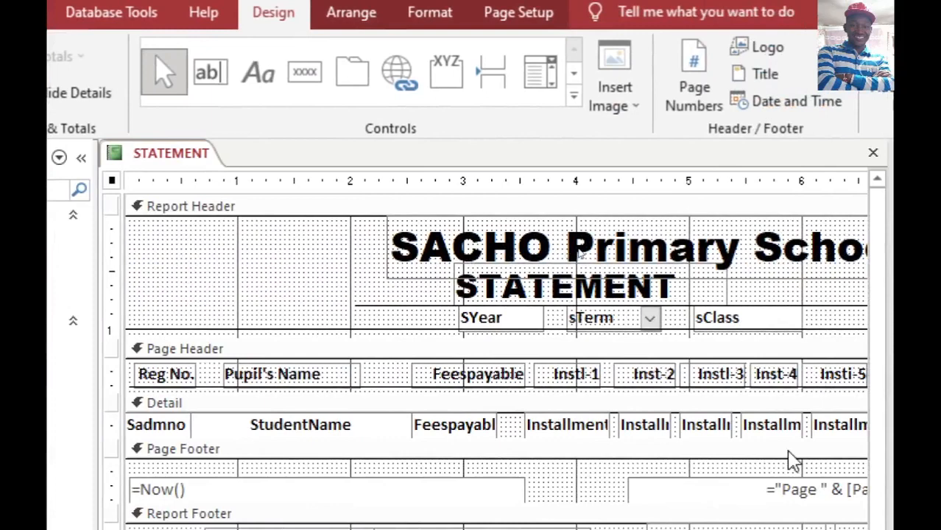
right_click(188, 155)
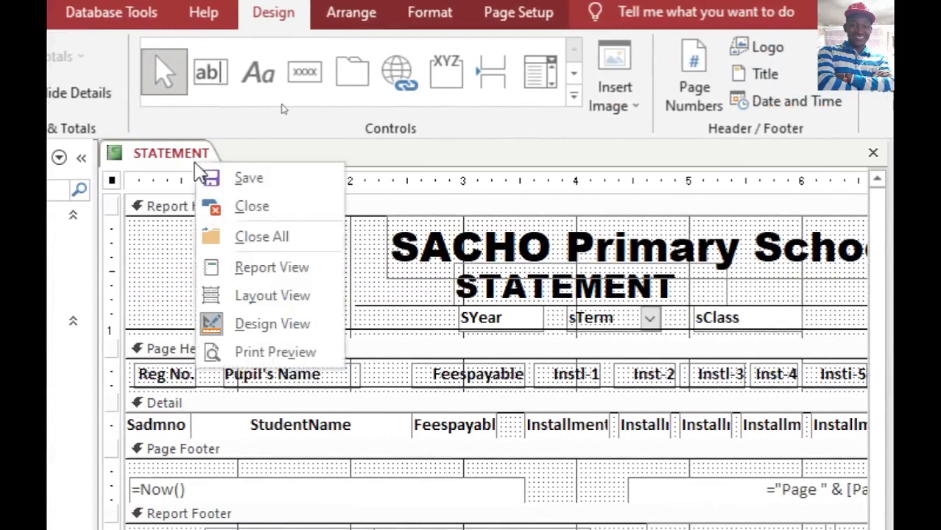
left_click(248, 203)
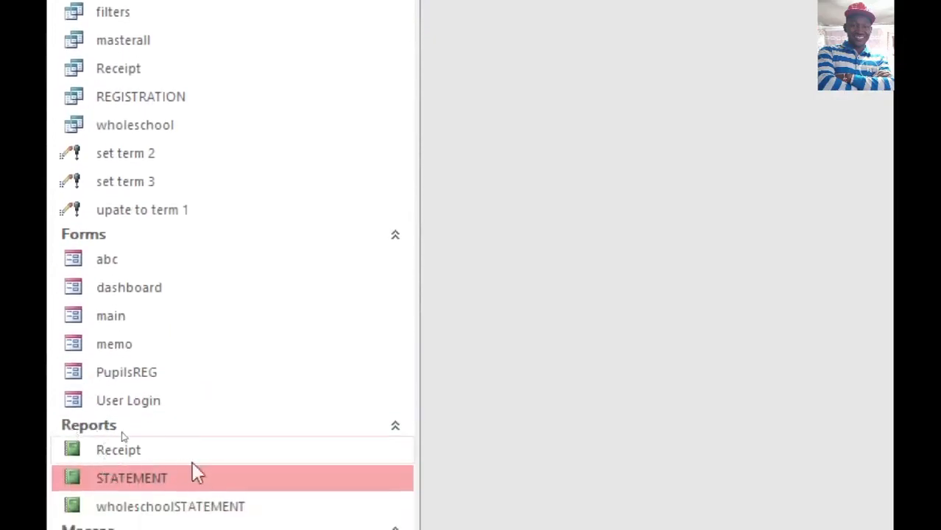
left_click(127, 321)
double_click(127, 322)
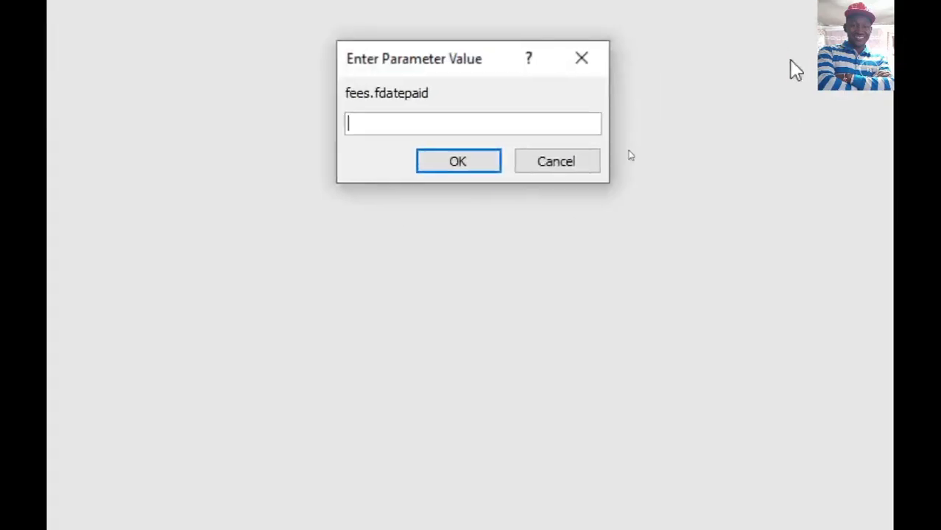
left_click(579, 74)
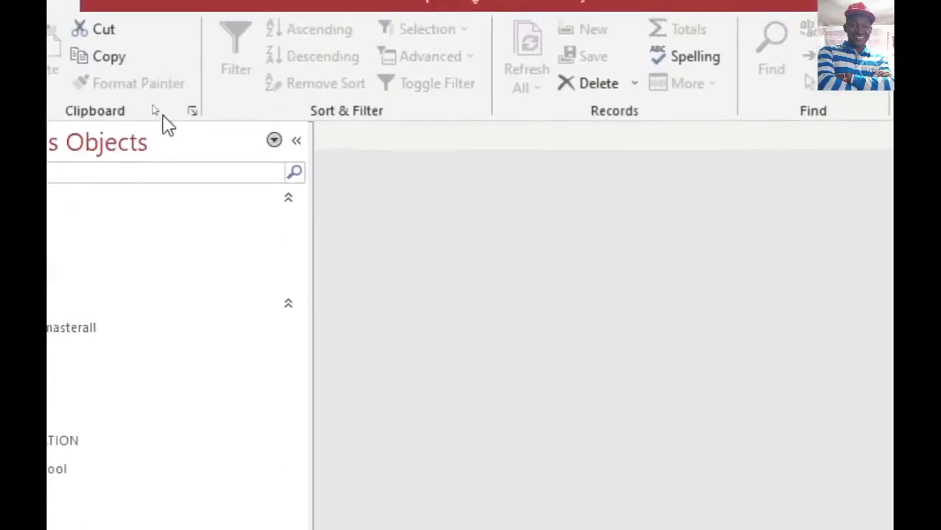
- Open the main form in Design View, select the Installment 1 button, and display the form's code
right_click(139, 470)
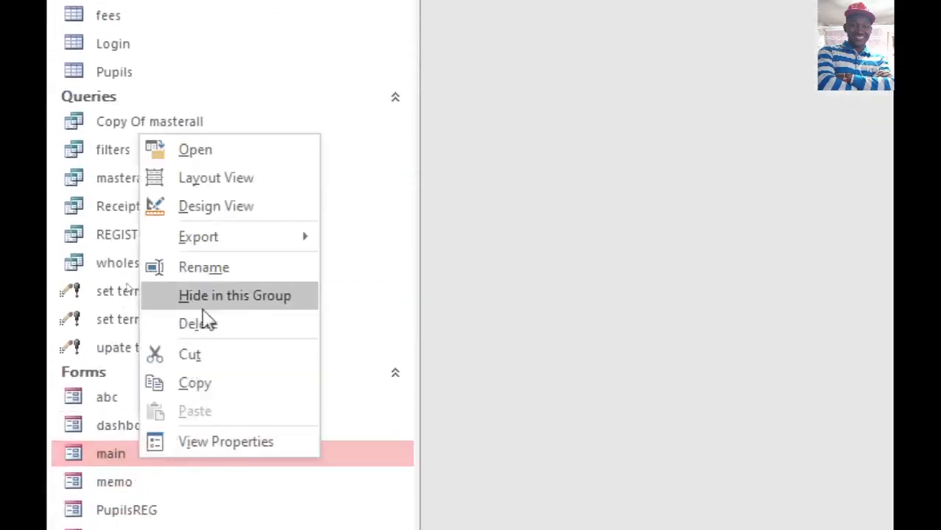
left_click(247, 208)
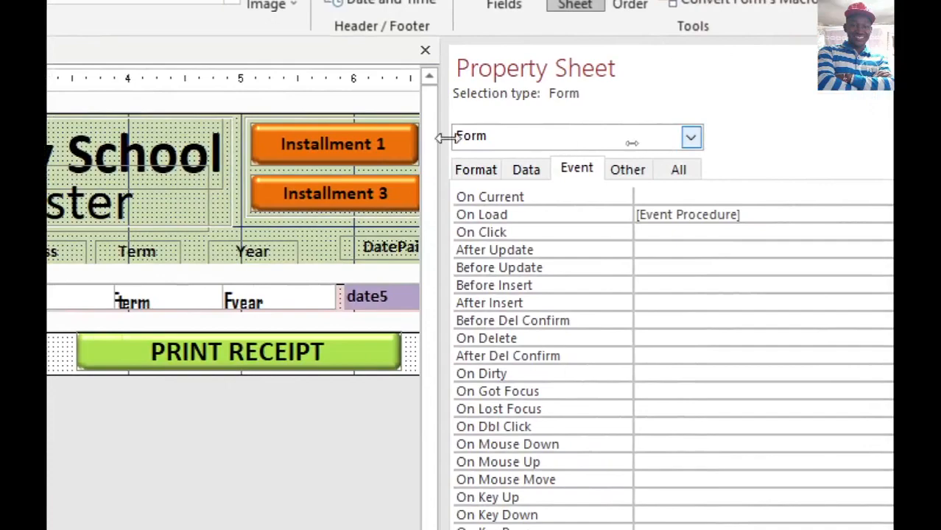
left_click(374, 143)
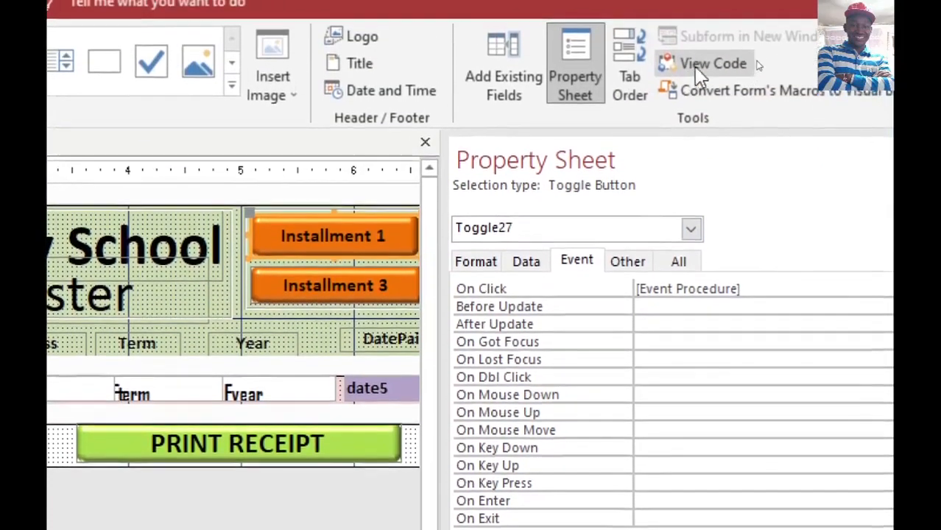
left_click(697, 69)
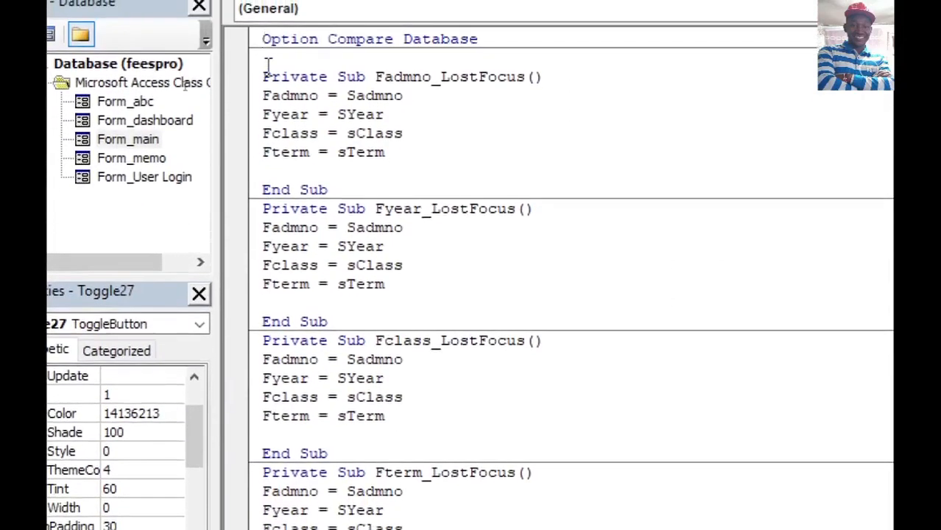
- Review the field assignments in the Fadmno_LostFocus procedure, then leave the code editor and close the main form
left_click_drag(264, 95, 515, 165)
left_click(452, 118)
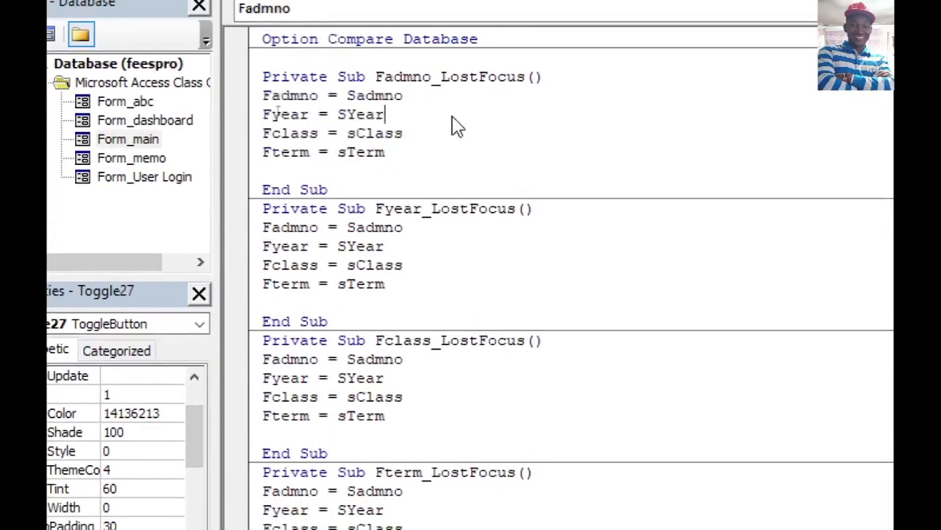
left_click(245, 100)
left_click(290, 99)
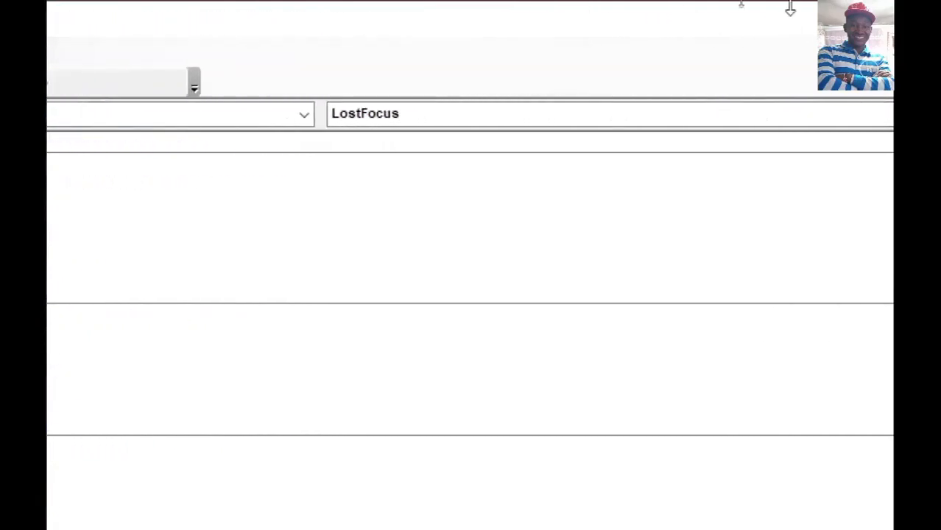
left_click(770, 17)
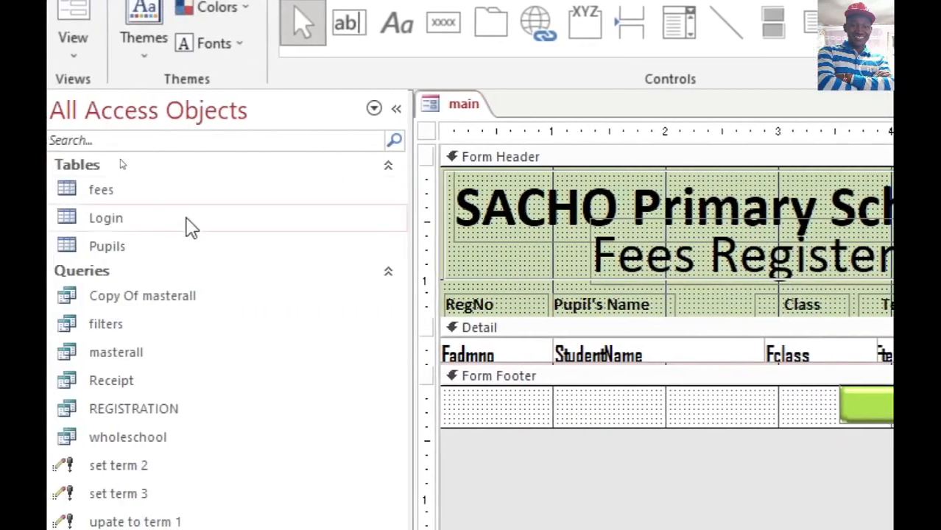
right_click(465, 123)
left_click(506, 161)
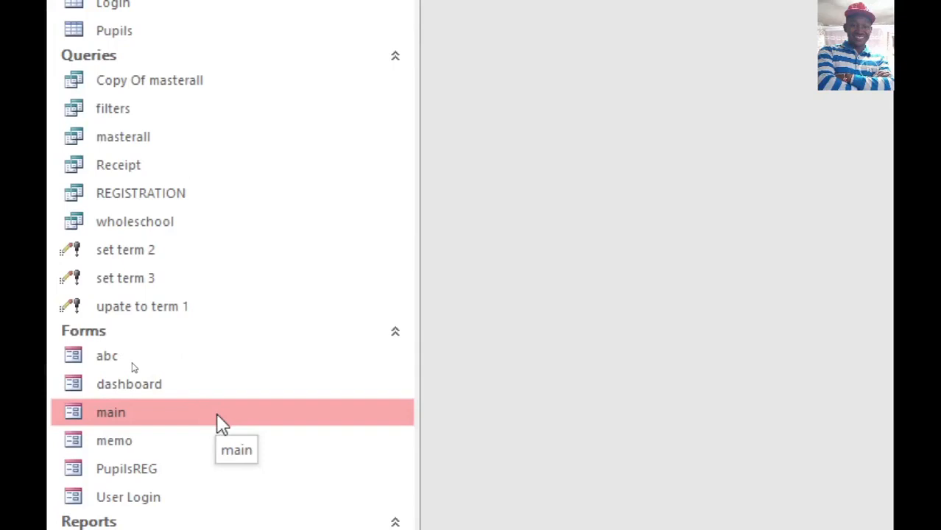
- Try to open the main form, cancel the fees.fdatepaid parameter request, and open the form in Design View instead
double_click(217, 413)
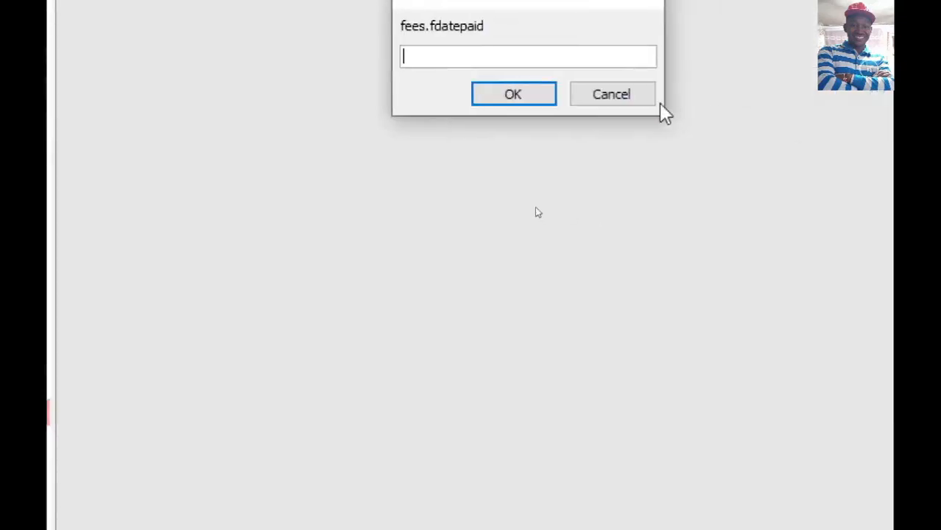
left_click(589, 101)
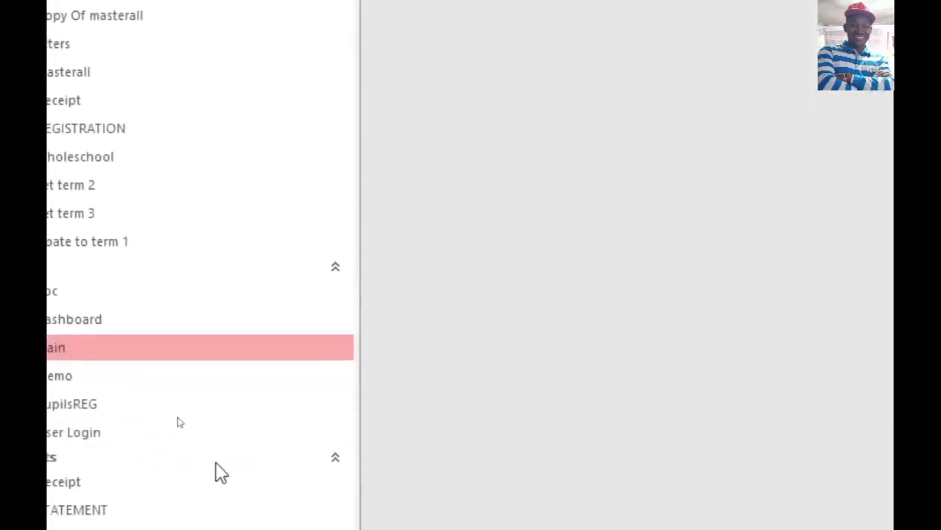
right_click(163, 346)
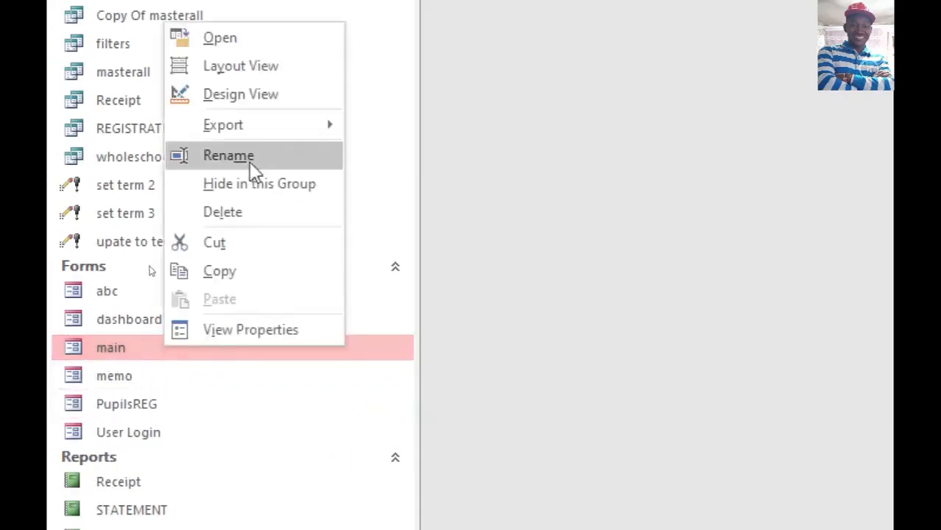
left_click(269, 102)
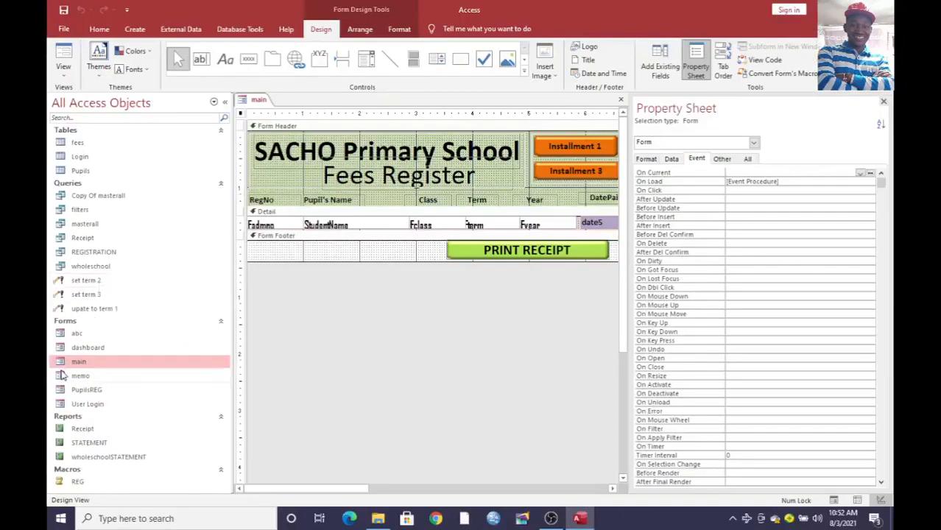
- Open the abc class filter form and choose year 2021, class 2E and Term 1
double_click(76, 333)
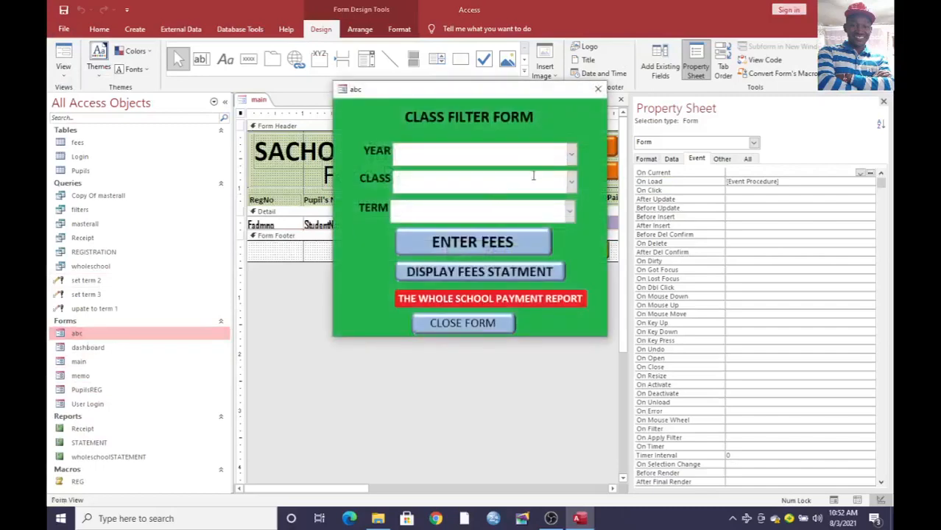
left_click(571, 154)
left_click(520, 192)
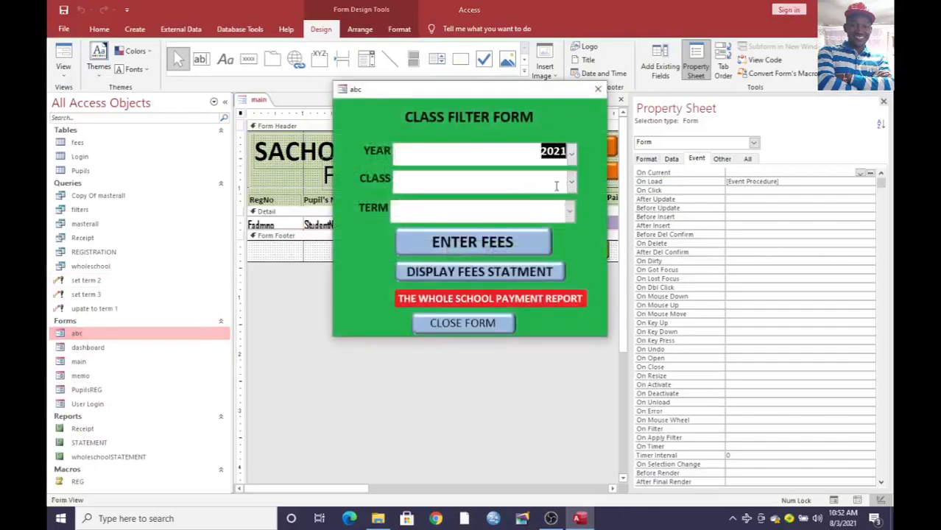
left_click(572, 182)
left_click(508, 206)
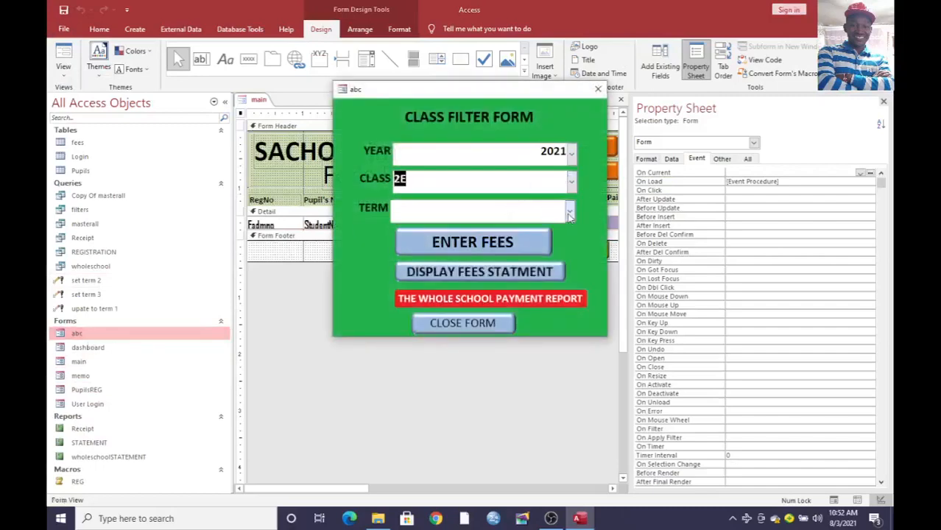
left_click(569, 211)
left_click(508, 230)
left_click(479, 249)
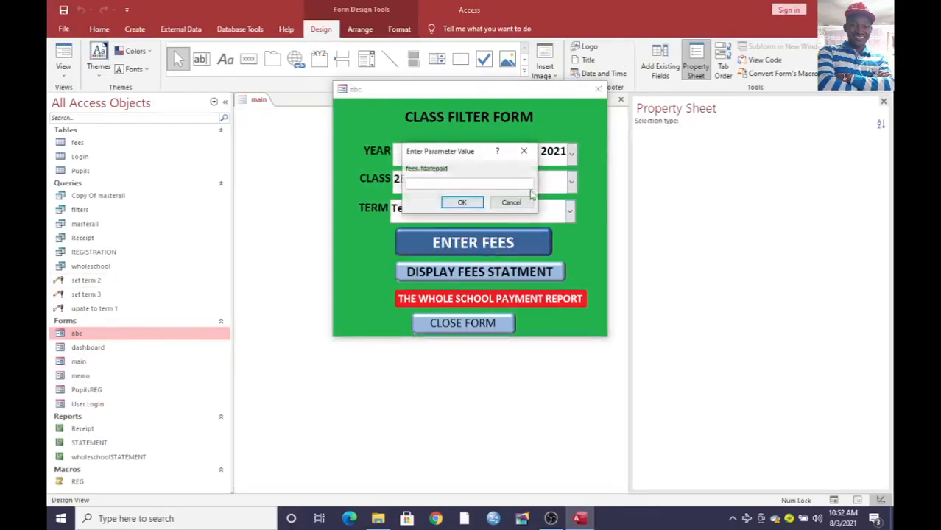
left_click(518, 205)
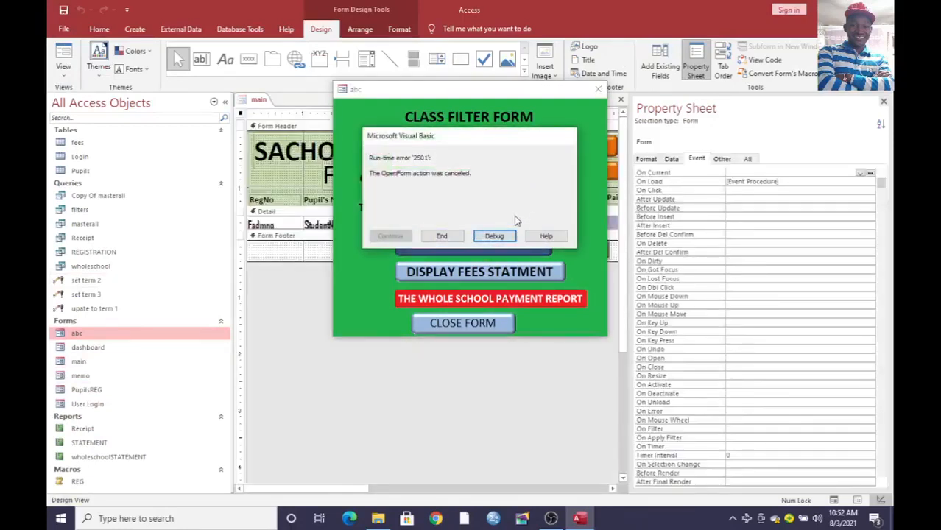
left_click(458, 236)
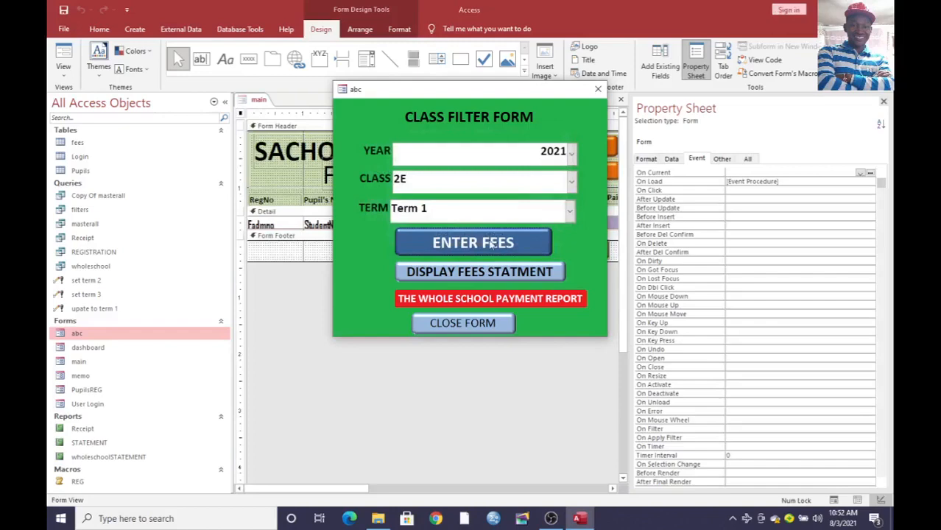
- Open fee entry for the filtered class, leaving the fees.fdatepaid parameter blank
left_click(466, 240)
left_click(470, 205)
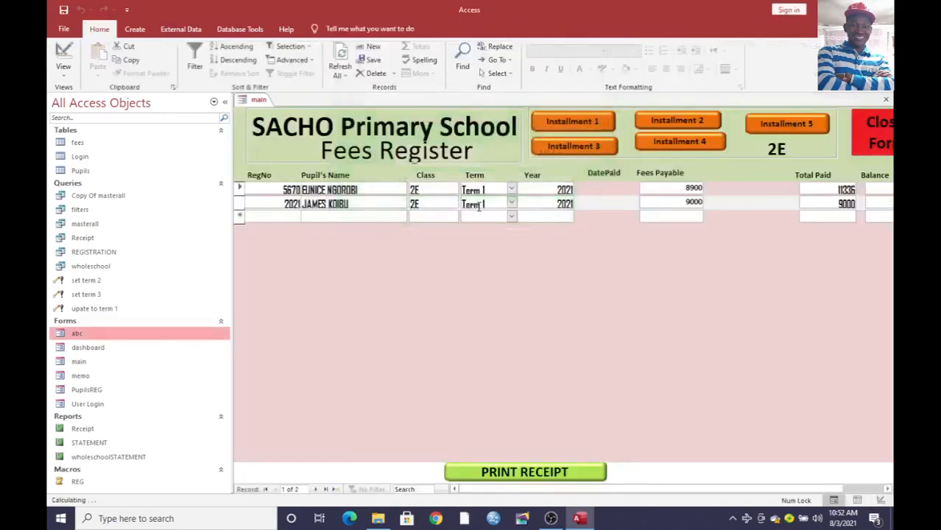
- Switch the fees register between Installments 1 to 5 to examine each one's payment dates and amounts
left_click(677, 125)
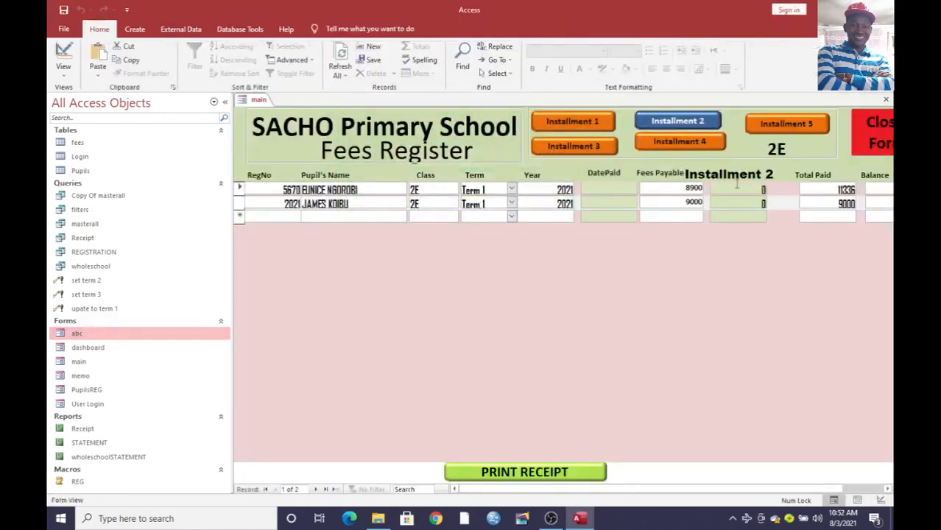
left_click(589, 146)
left_click(592, 124)
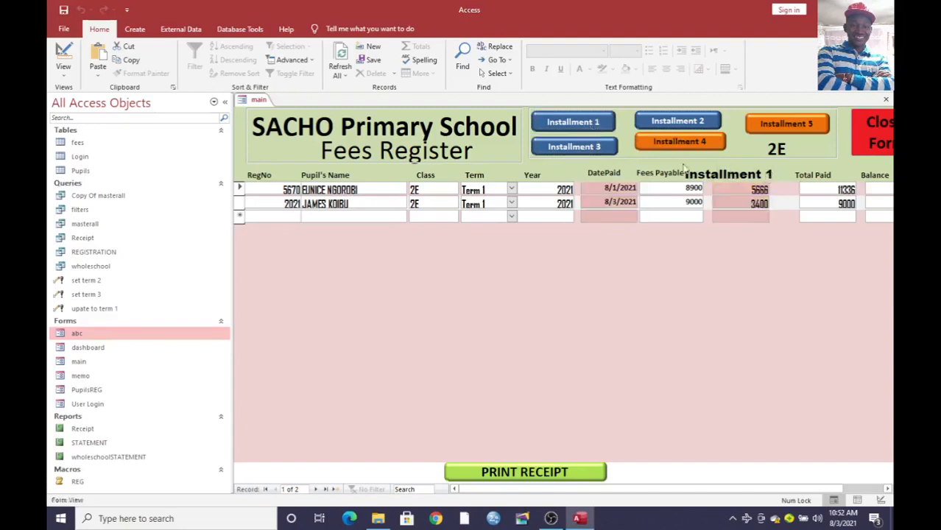
left_click(600, 148)
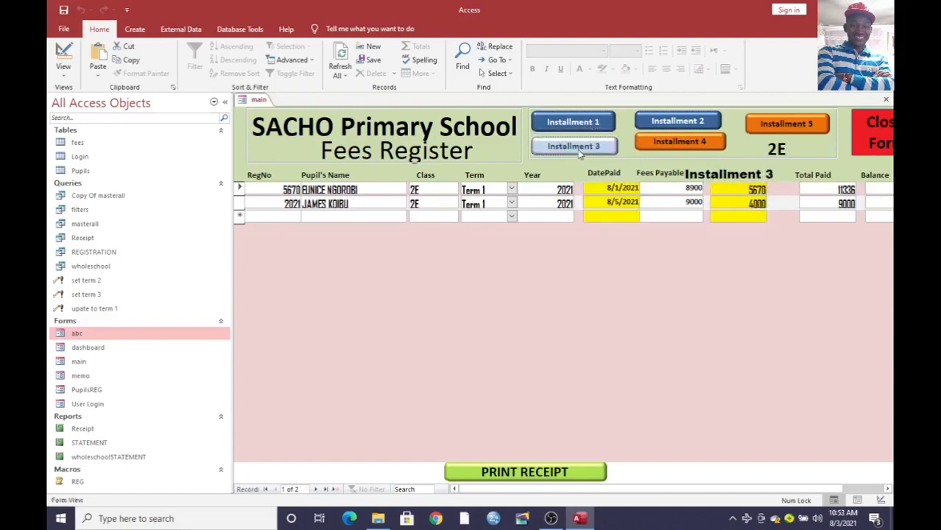
left_click(766, 127)
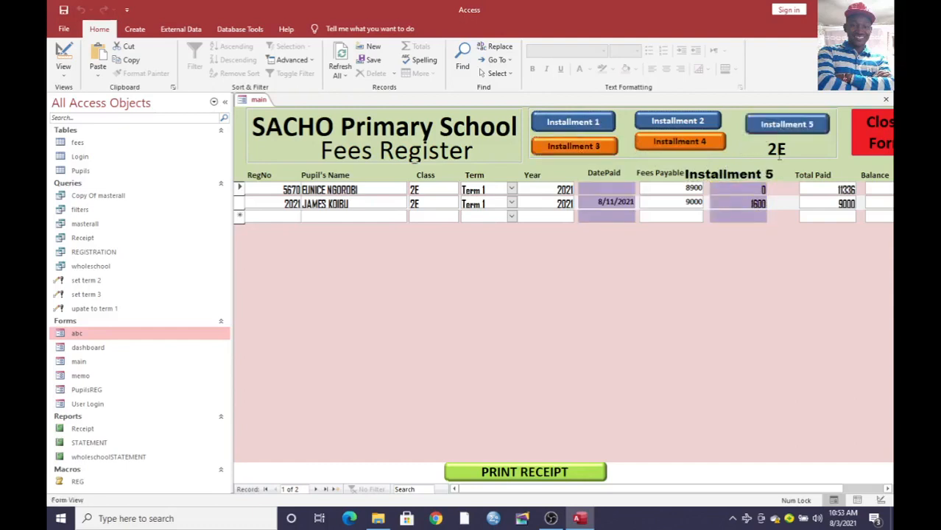
left_click(598, 153)
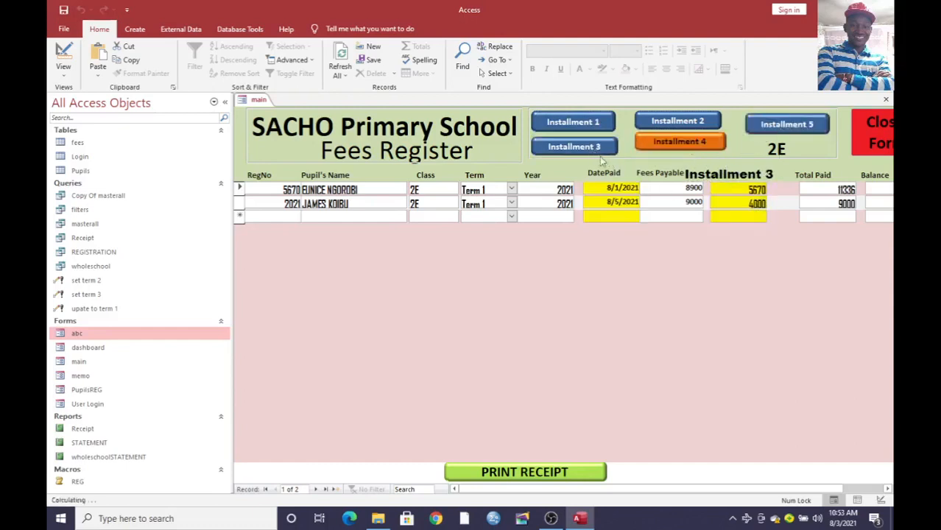
left_click(660, 144)
left_click(672, 127)
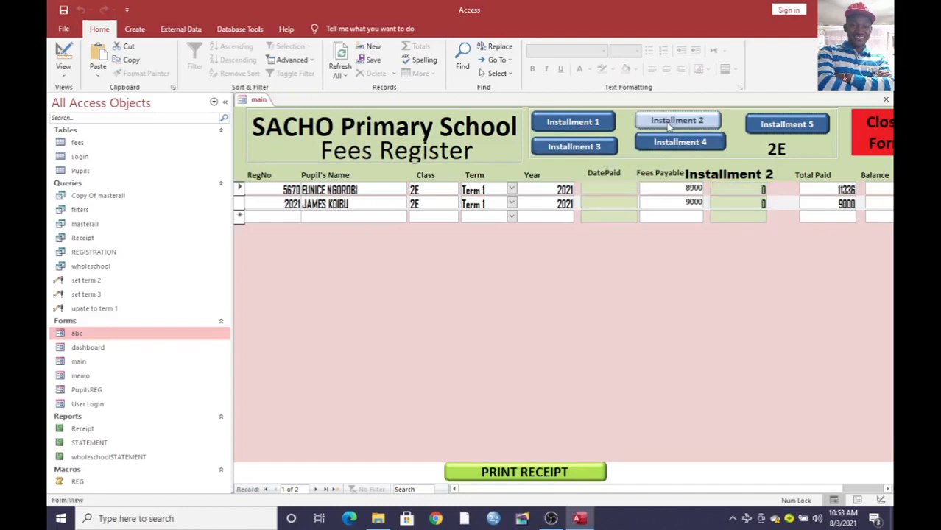
left_click(582, 125)
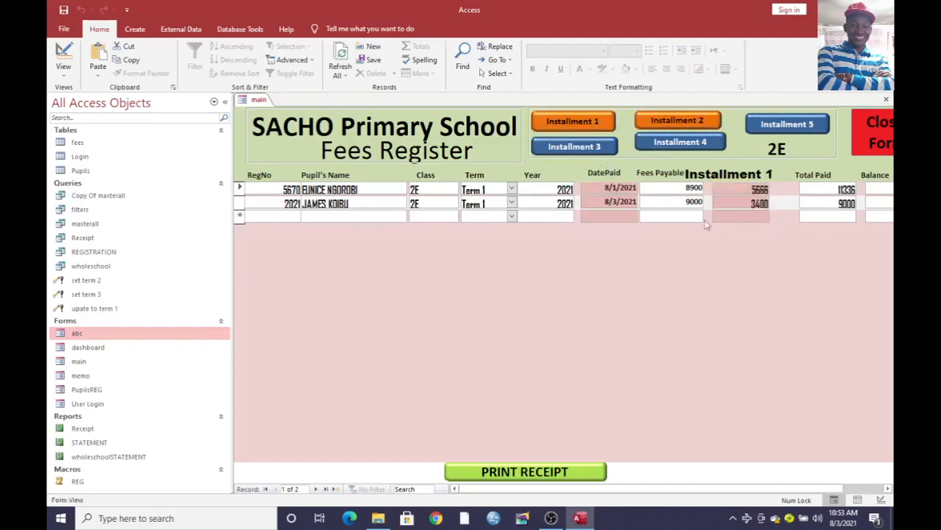
left_click(775, 138)
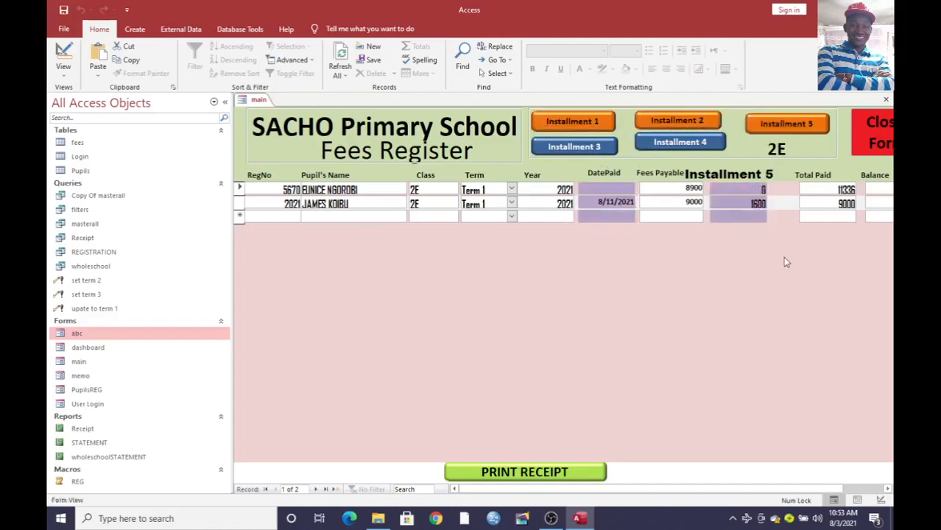